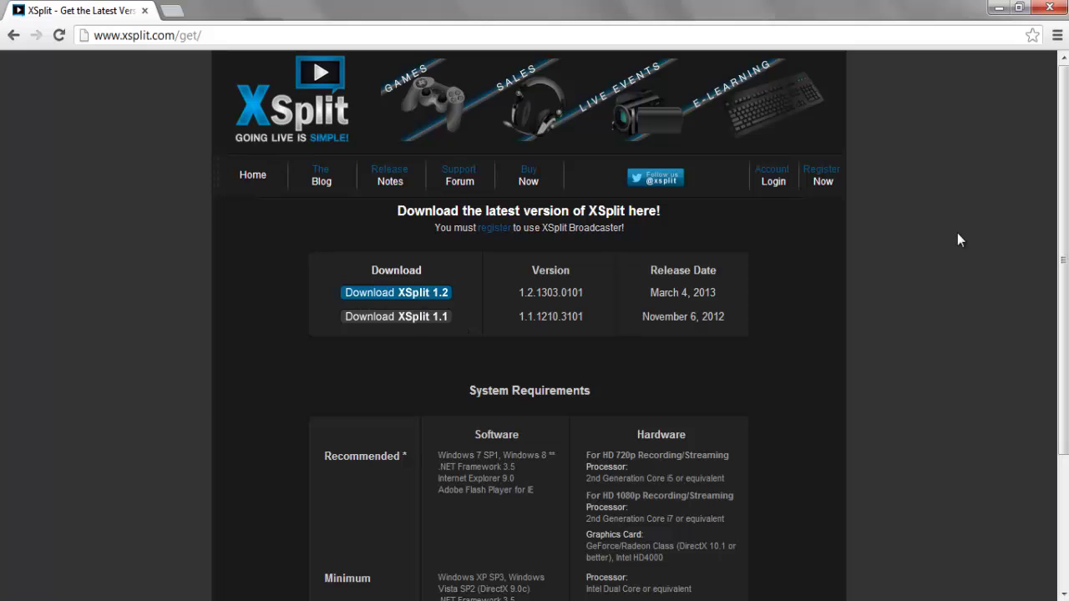
Scroll down the XSplit download page to the XSplit 1.2 installer downloads.
left_click_drag(1062, 219, 1055, 336)
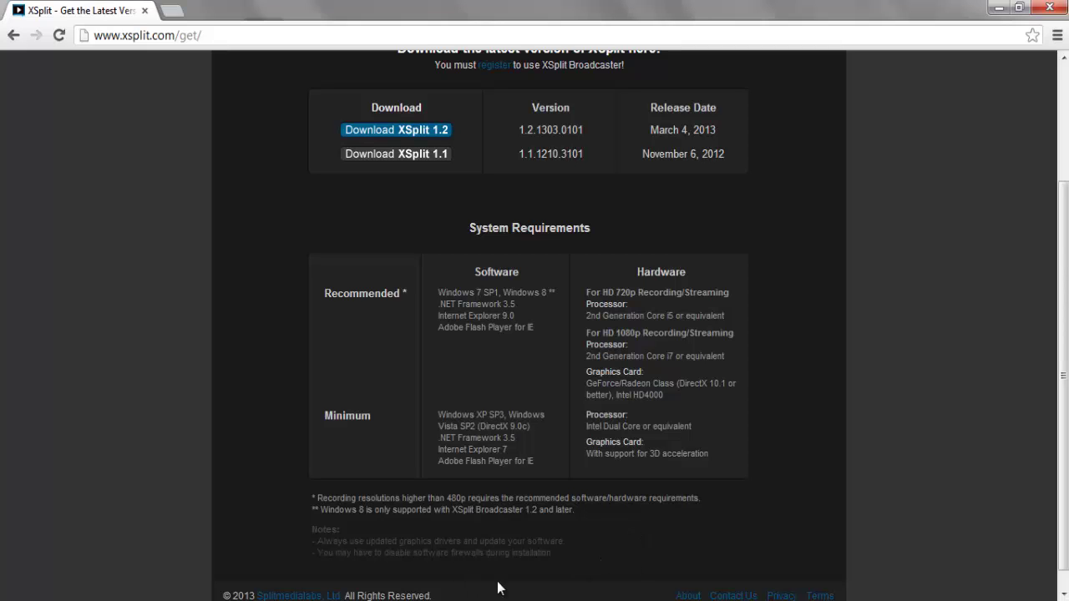
Install XSplit to the default folder and let the XSplitRegSrc registration console finish.
left_click(622, 441)
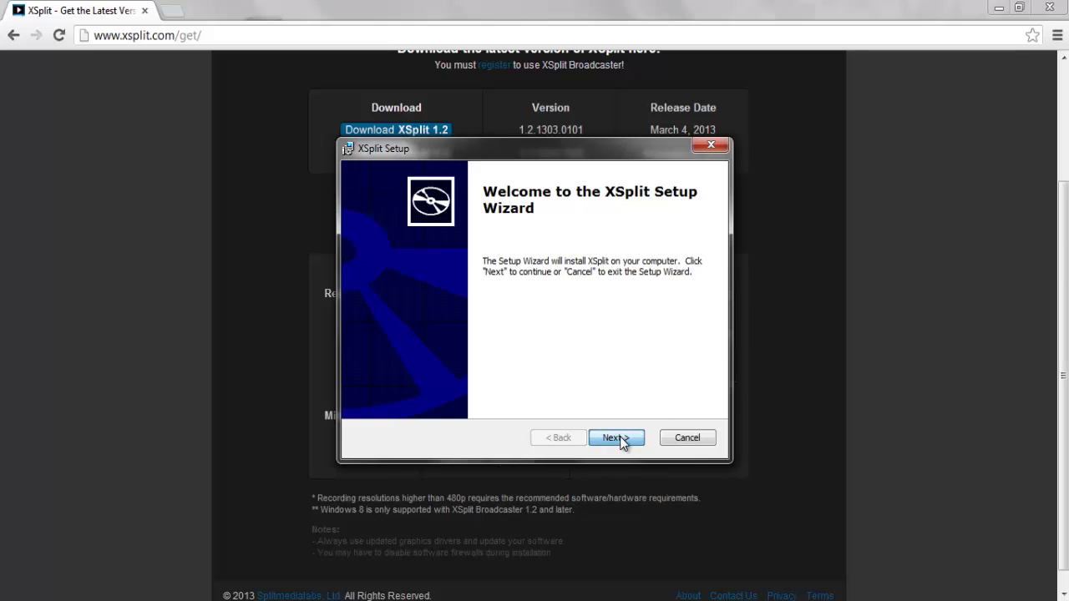
left_click(622, 440)
left_click(618, 439)
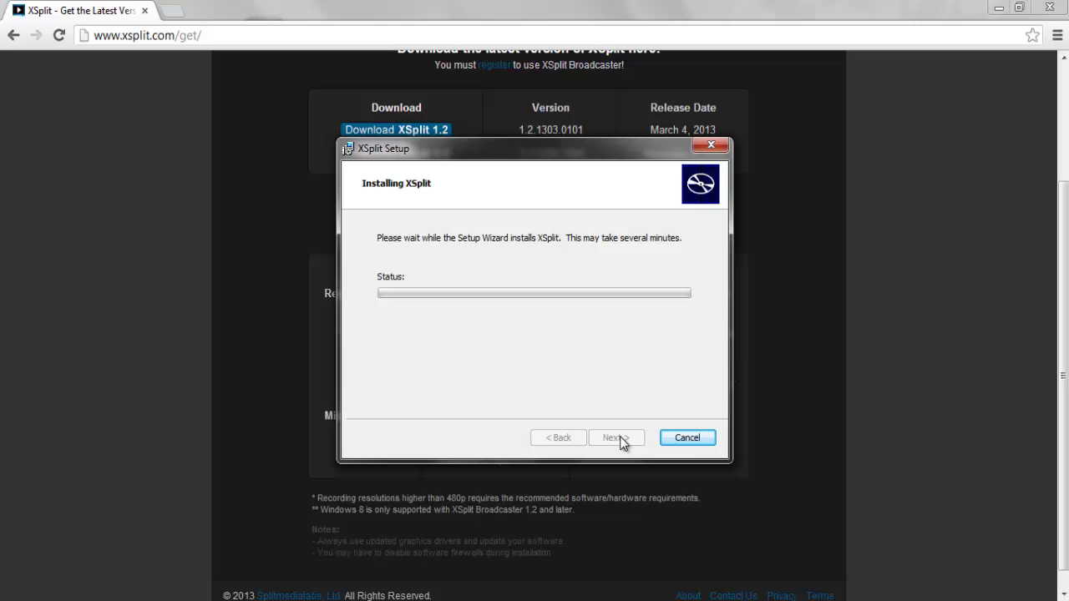
left_click(821, 326)
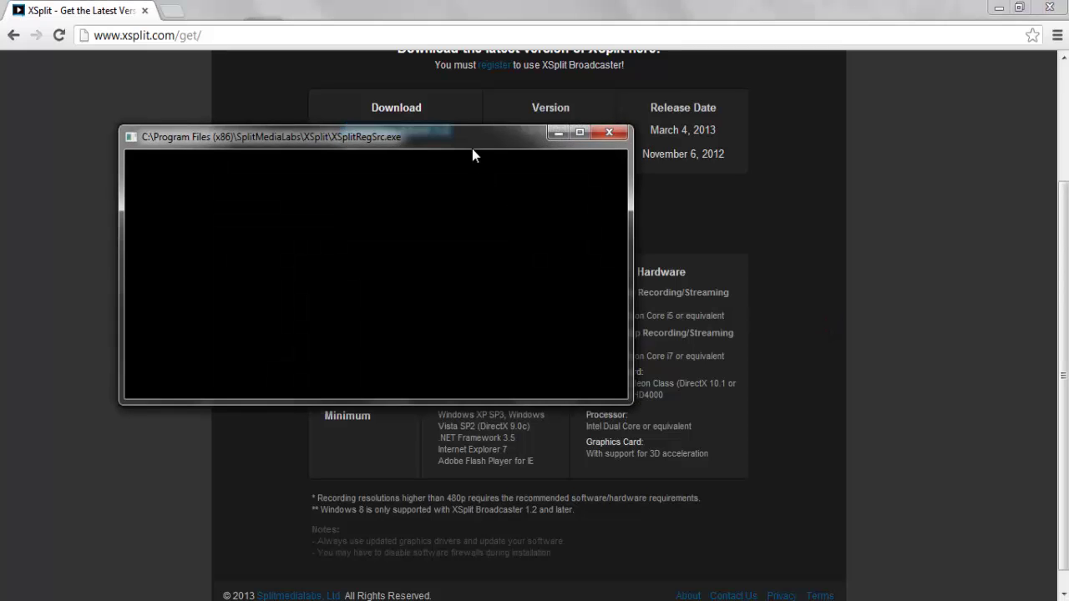
left_click_drag(472, 149, 409, 140)
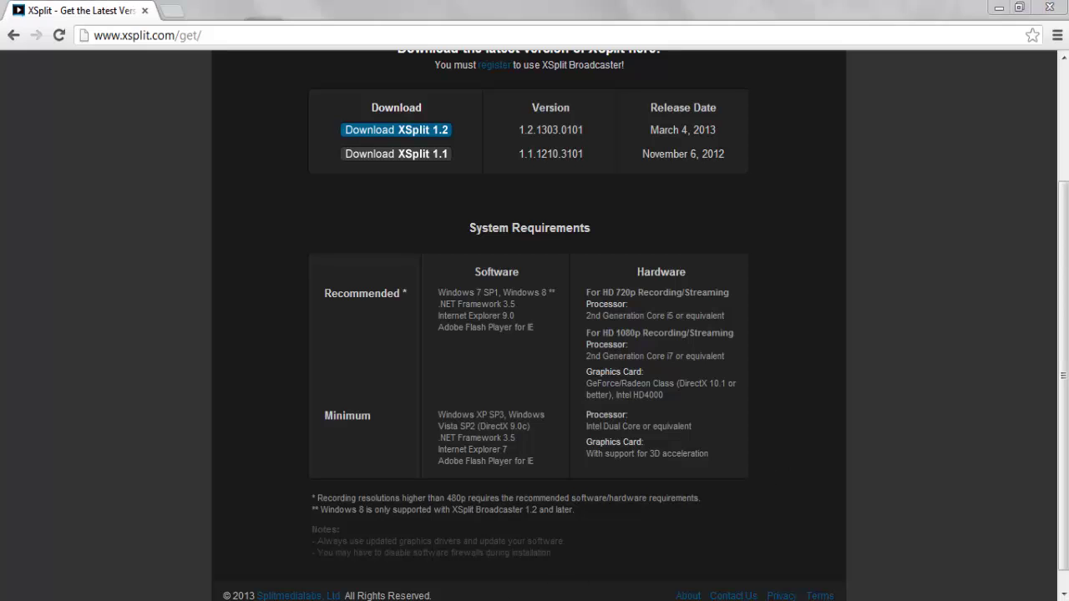
Close the finished setup wizard, skip the Google Toolbar agreement page, and minimize Chrome.
left_click(614, 436)
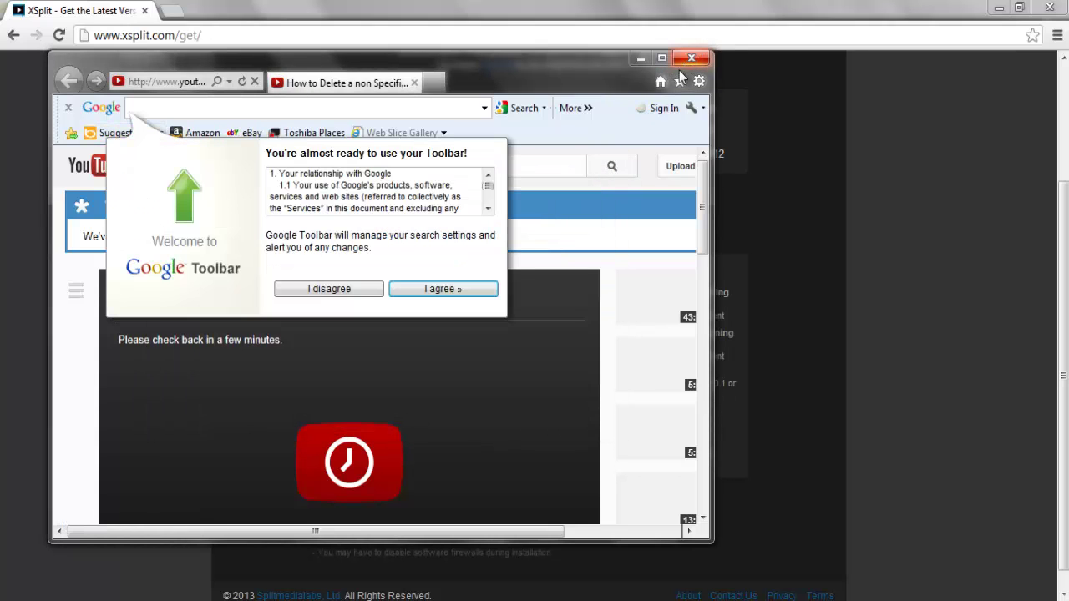
left_click(443, 288)
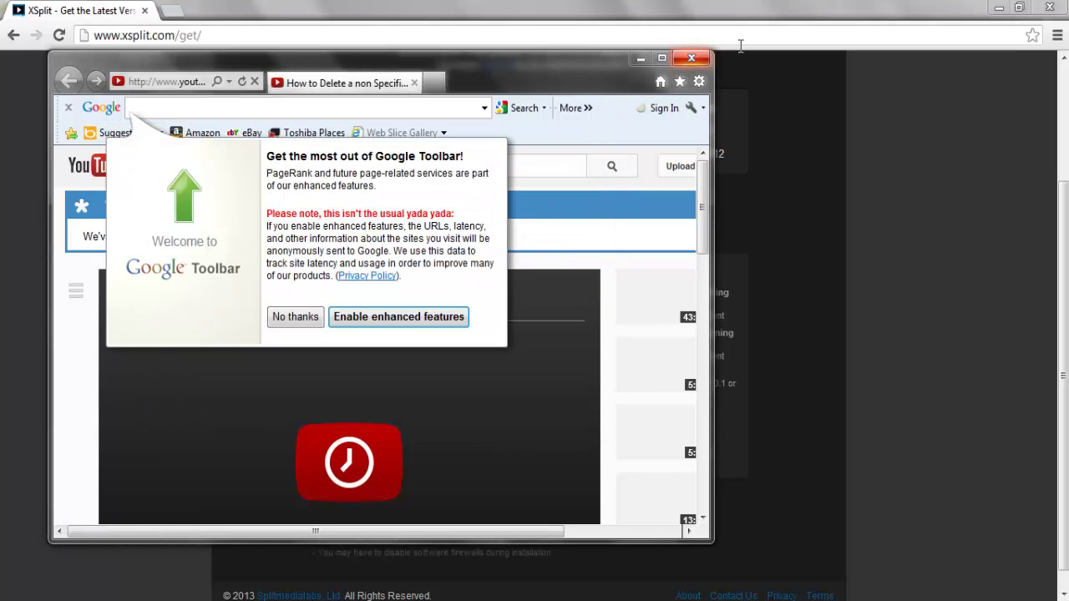
left_click(868, 6)
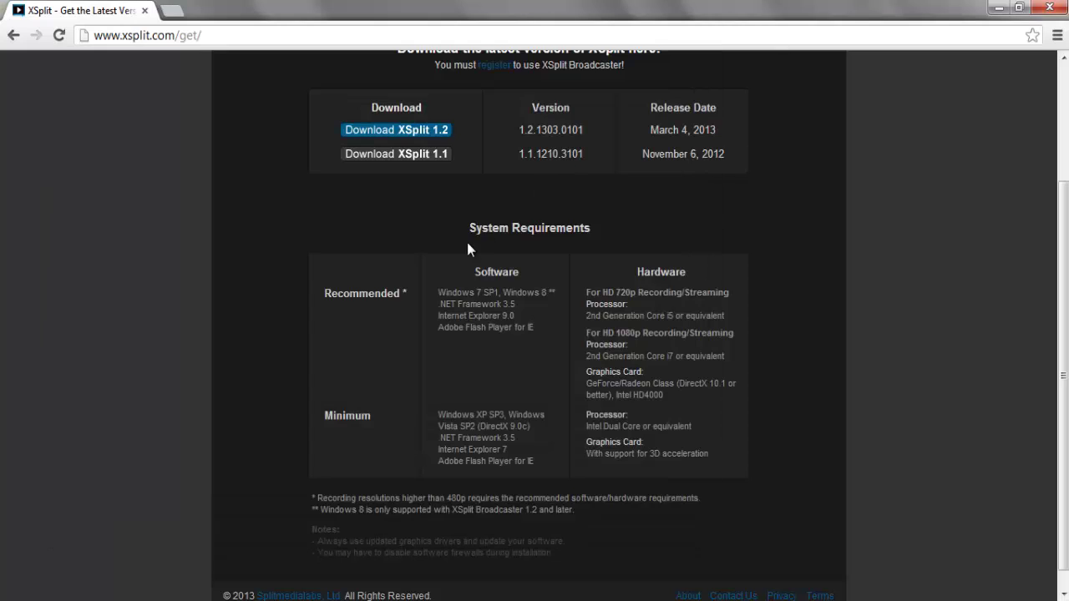
left_click(1002, 10)
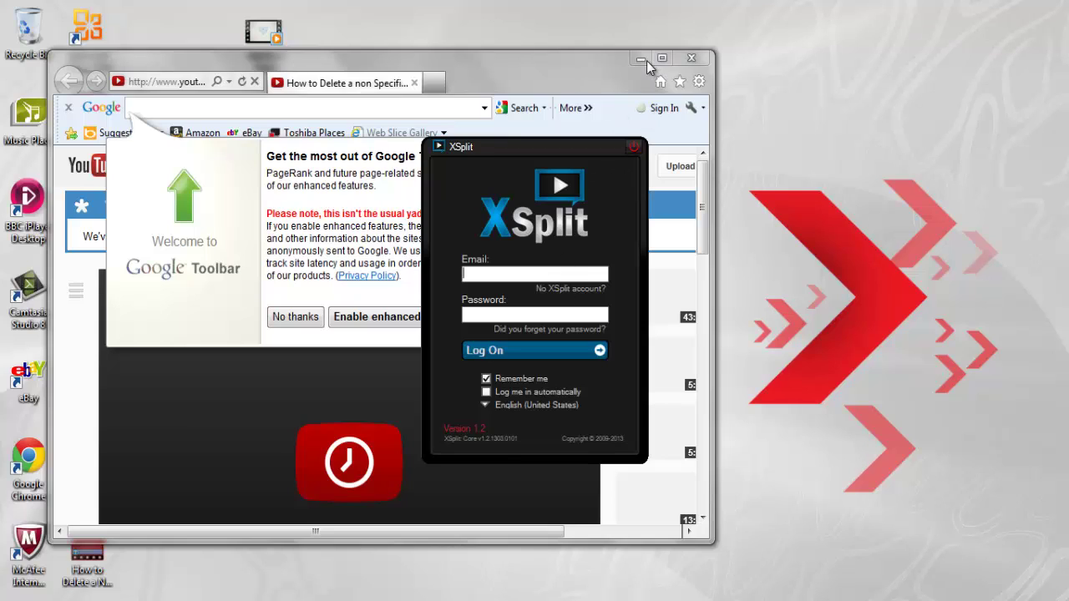
In Internet Explorer, decline the Google Toolbar features and agreement, then minimize it to the desktop.
left_click(634, 147)
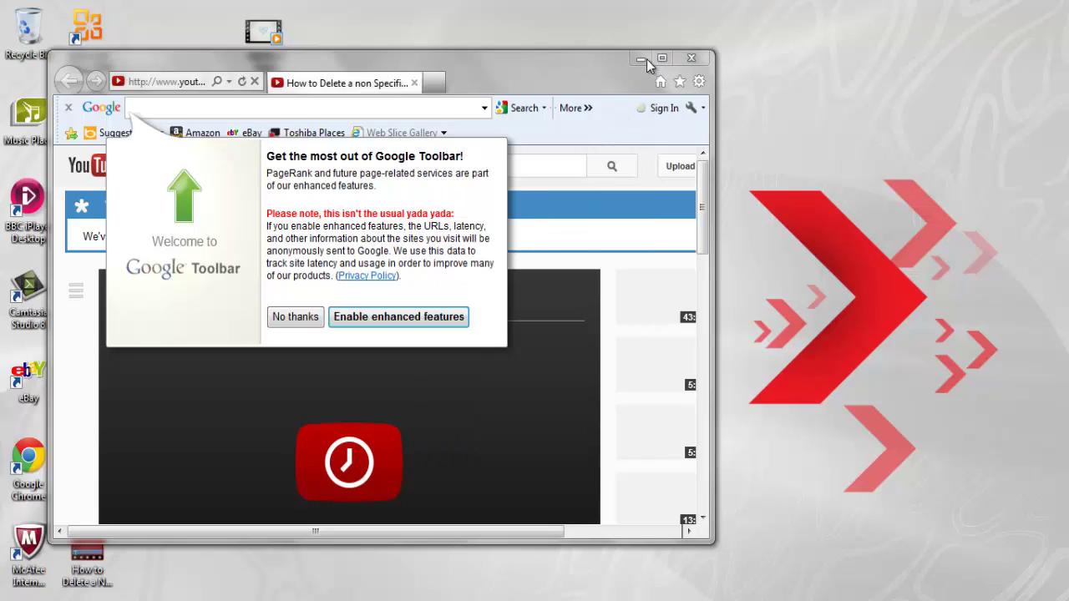
left_click(294, 316)
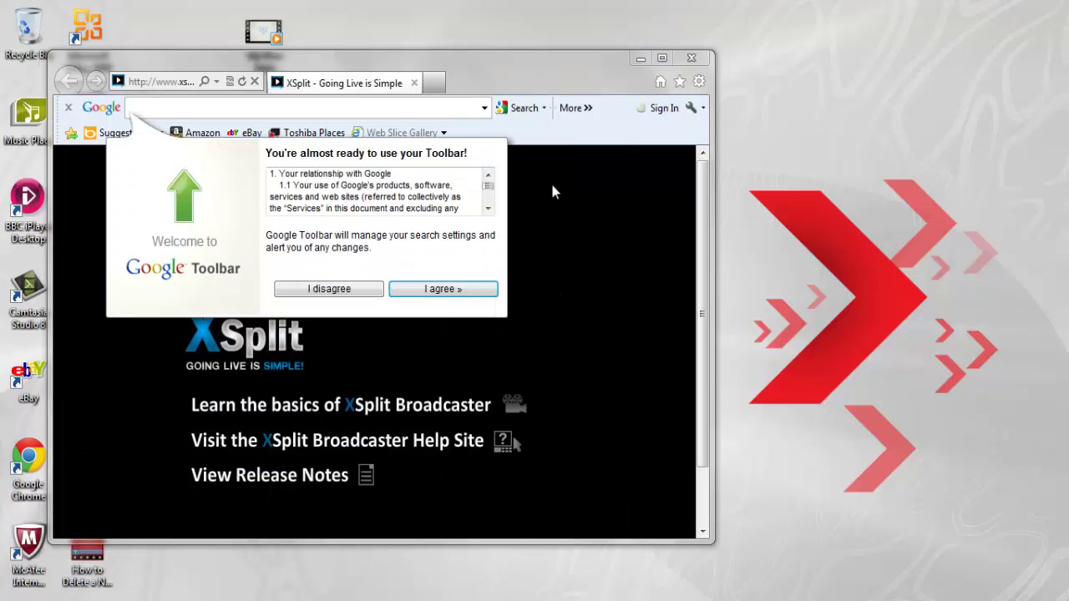
left_click(355, 290)
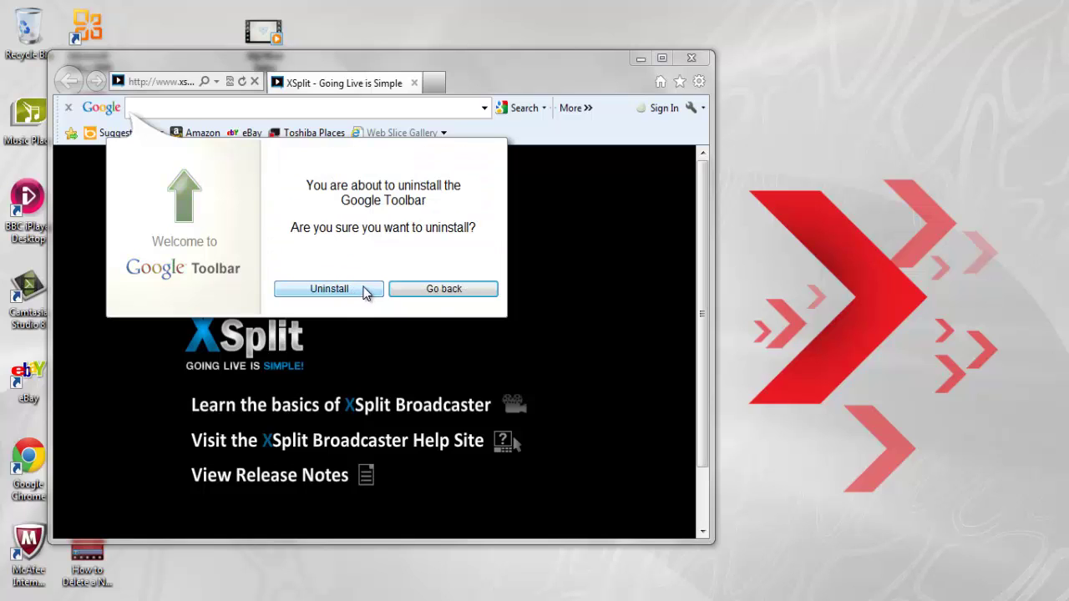
left_click(435, 292)
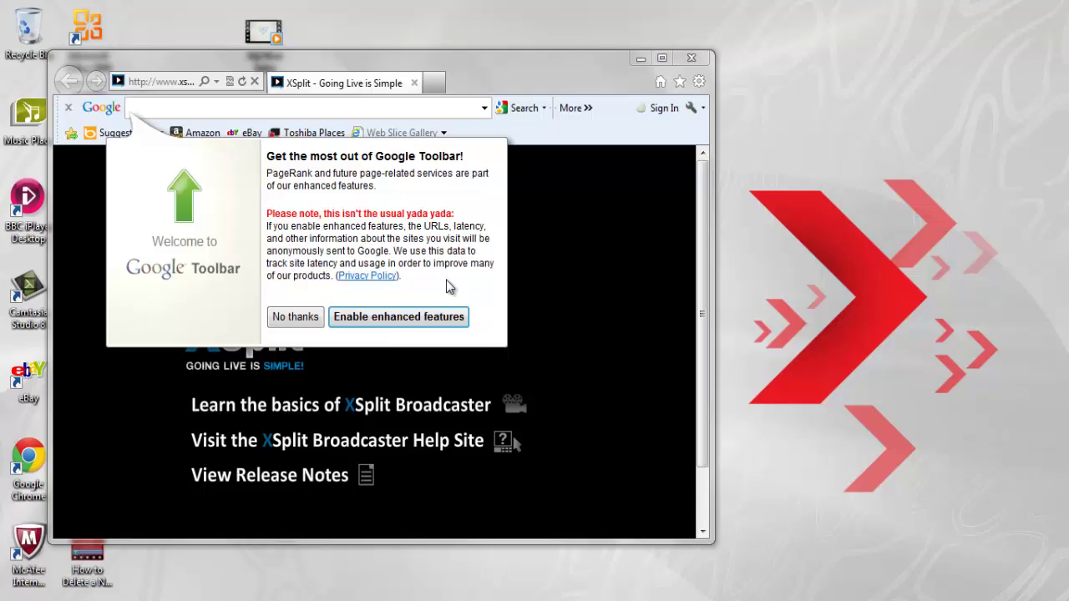
left_click(288, 318)
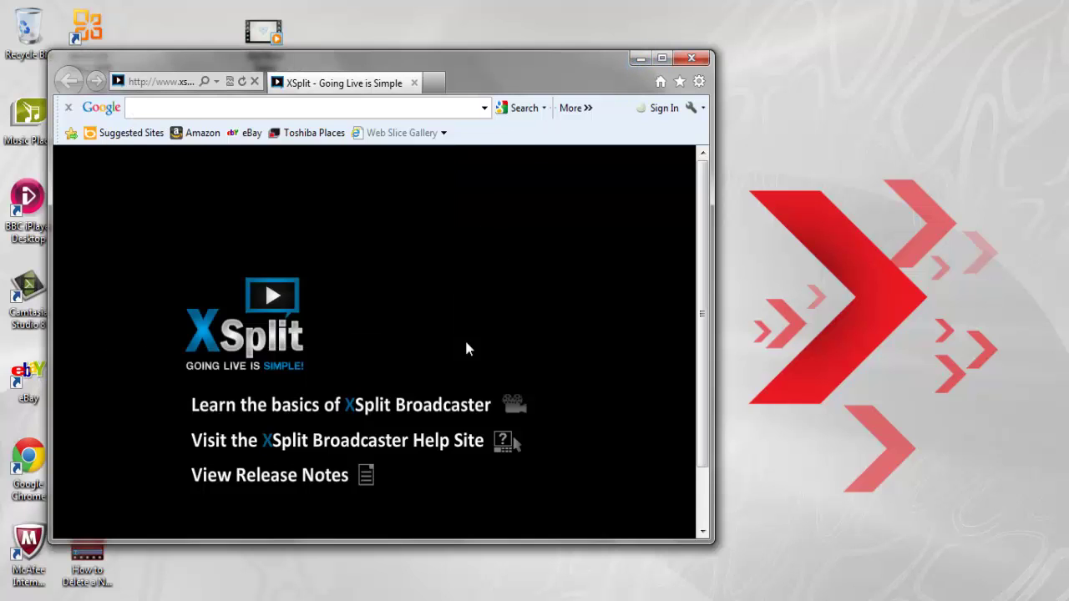
left_click(639, 58)
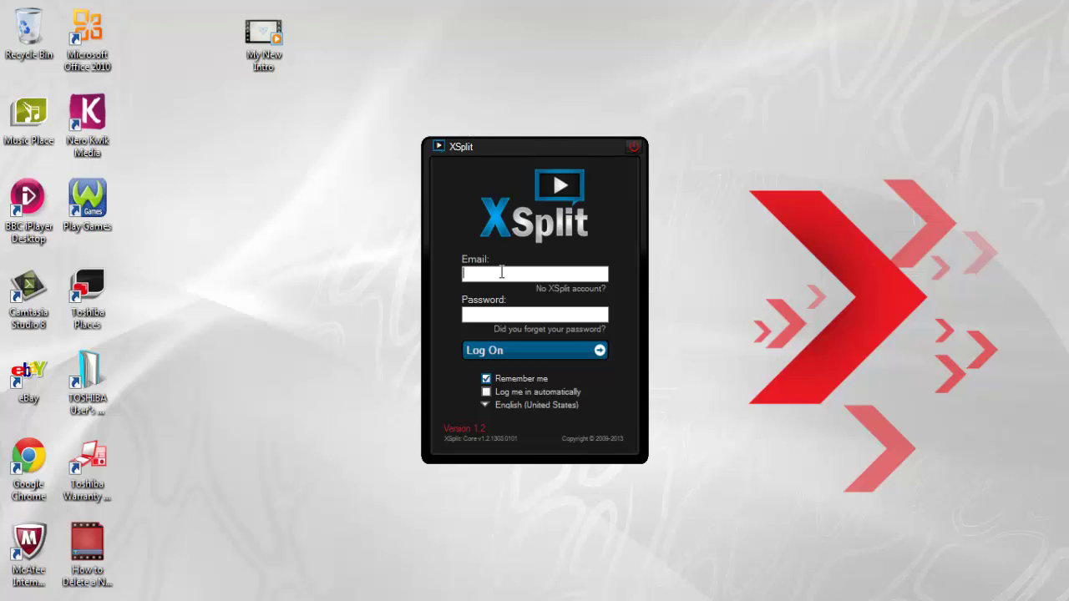
Enter the account e-mail and password, dismiss the incorrect-password error and retype the password.
key("Tab")
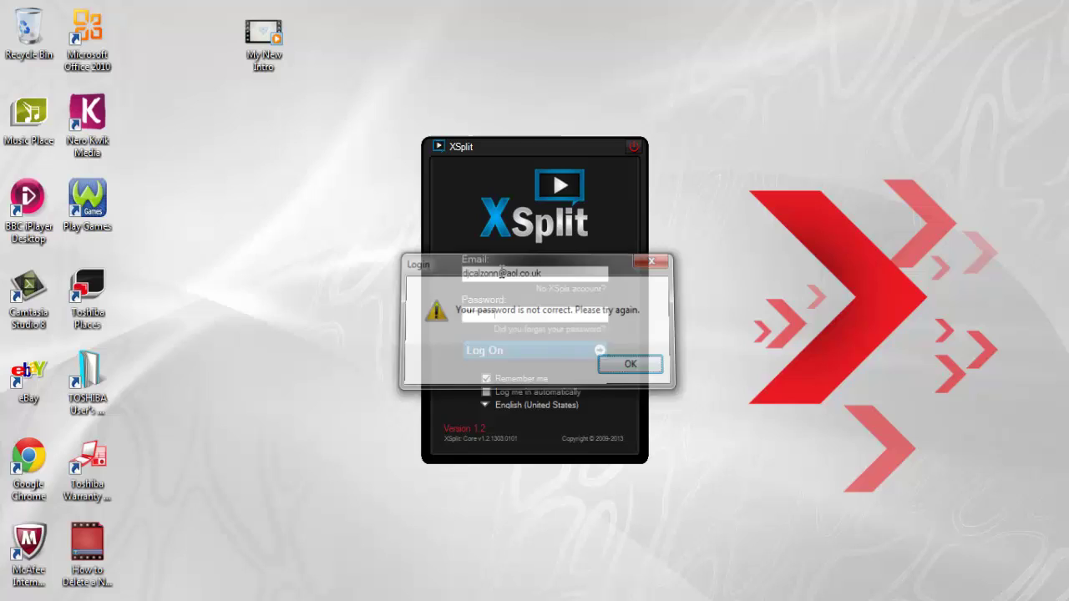
key("Return")
key("BackSpace")
key("BackSpace")
key("BackSpace")
key("BackSpace")
key("BackSpace")
key("BackSpace")
key("BackSpace")
key("BackSpace")
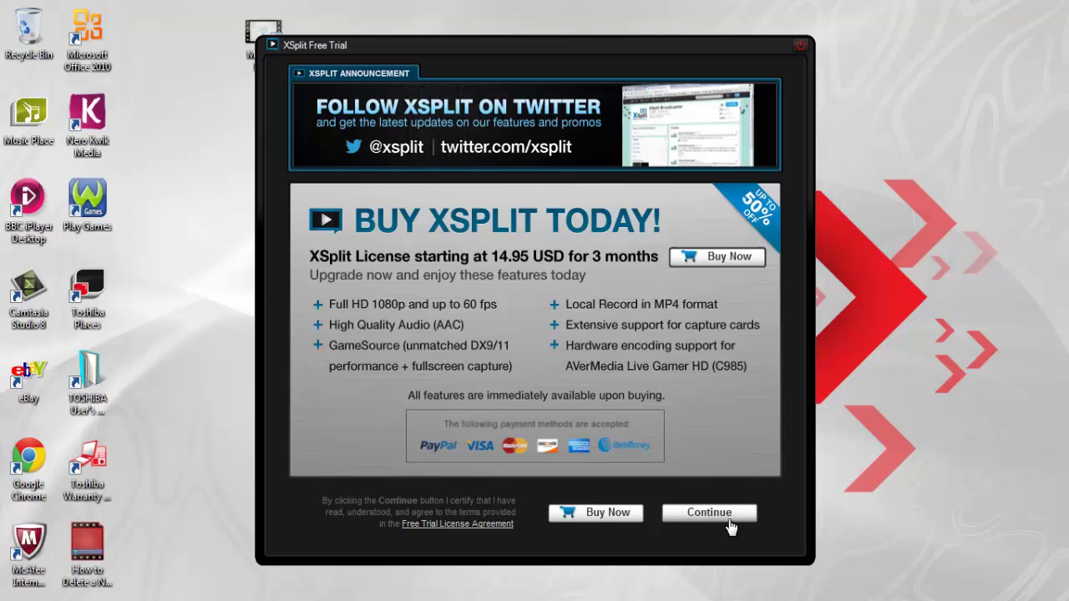
left_click(727, 517)
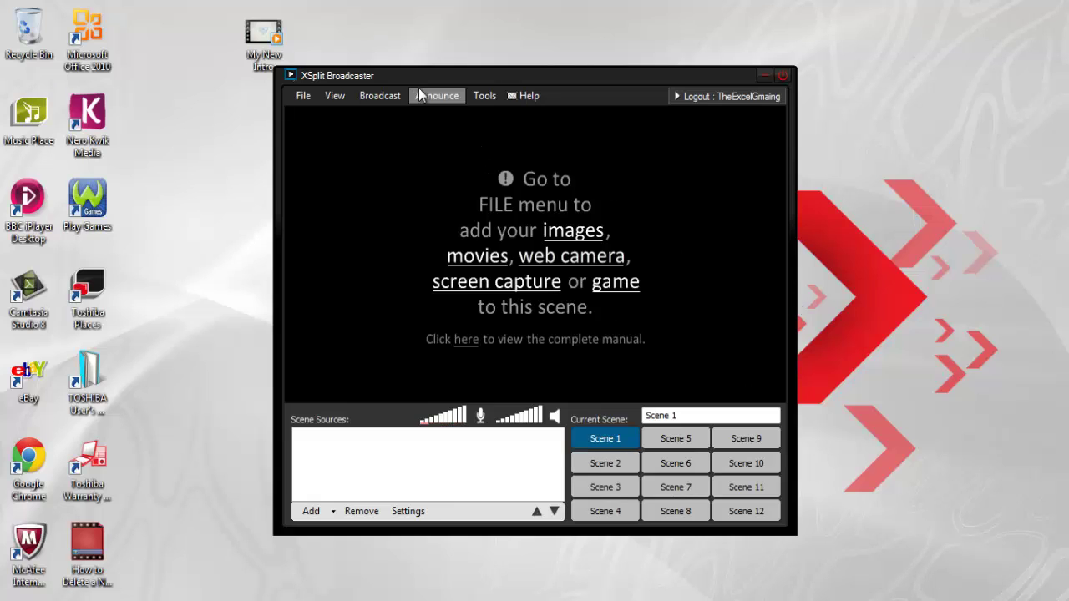
left_click(334, 96)
mouse_move(375, 228)
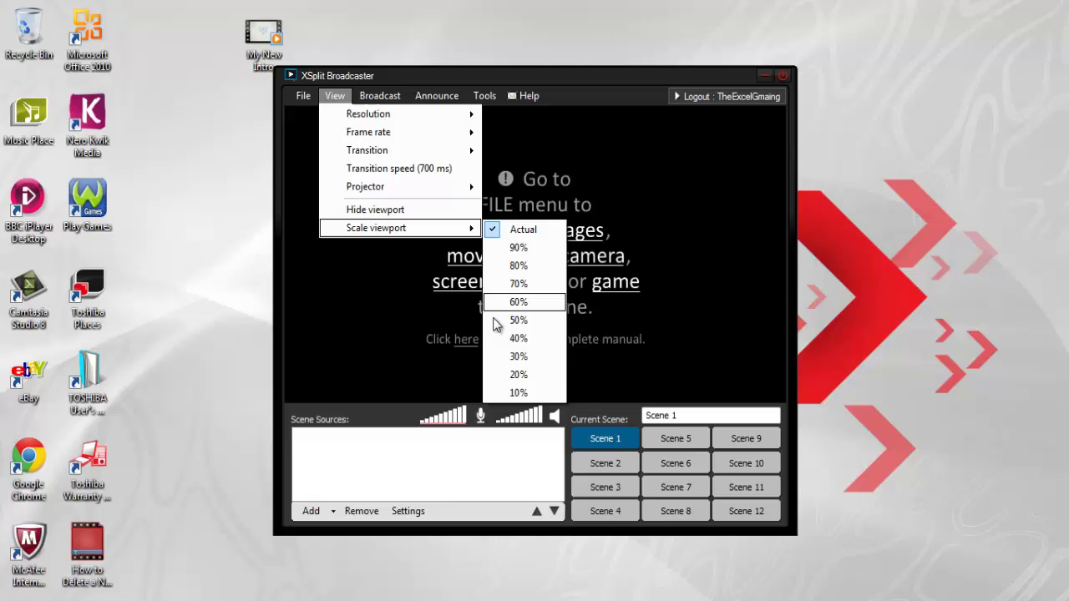
left_click(370, 76)
left_click(337, 96)
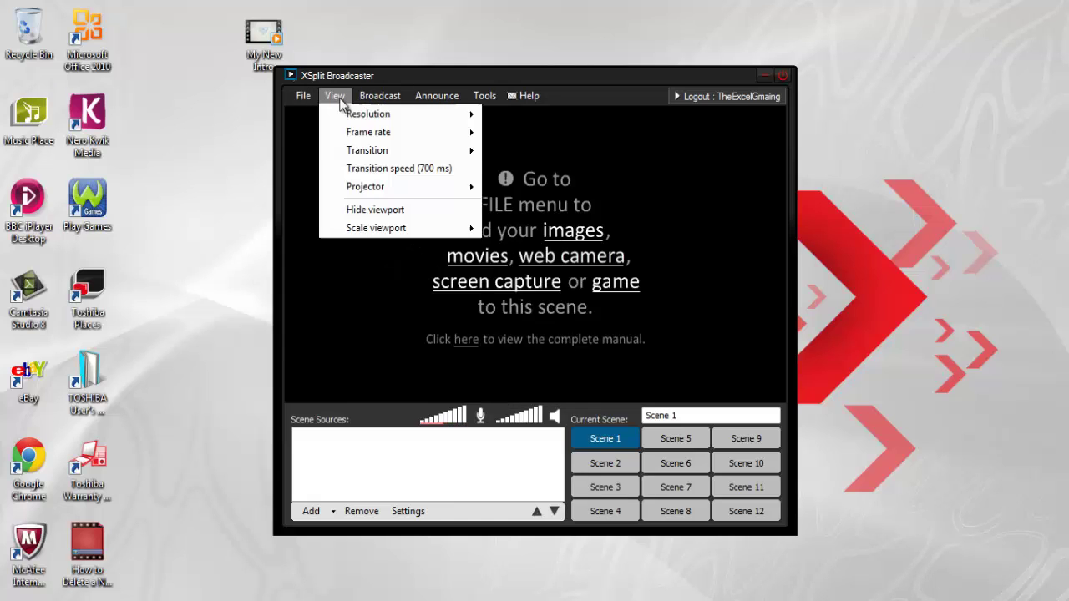
mouse_move(380, 95)
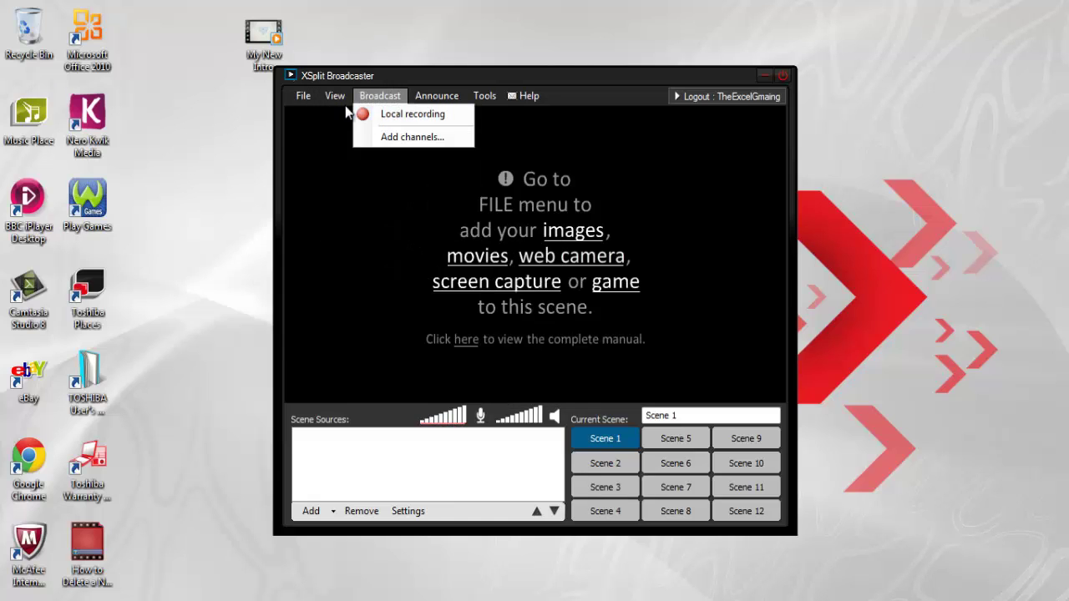
mouse_move(334, 95)
mouse_move(368, 114)
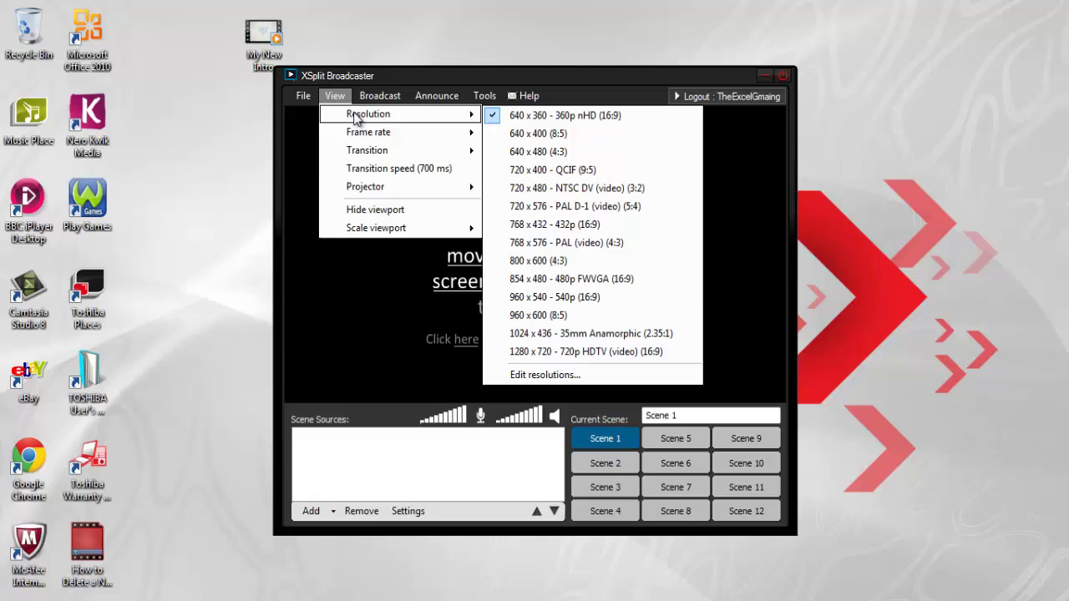
left_click(582, 351)
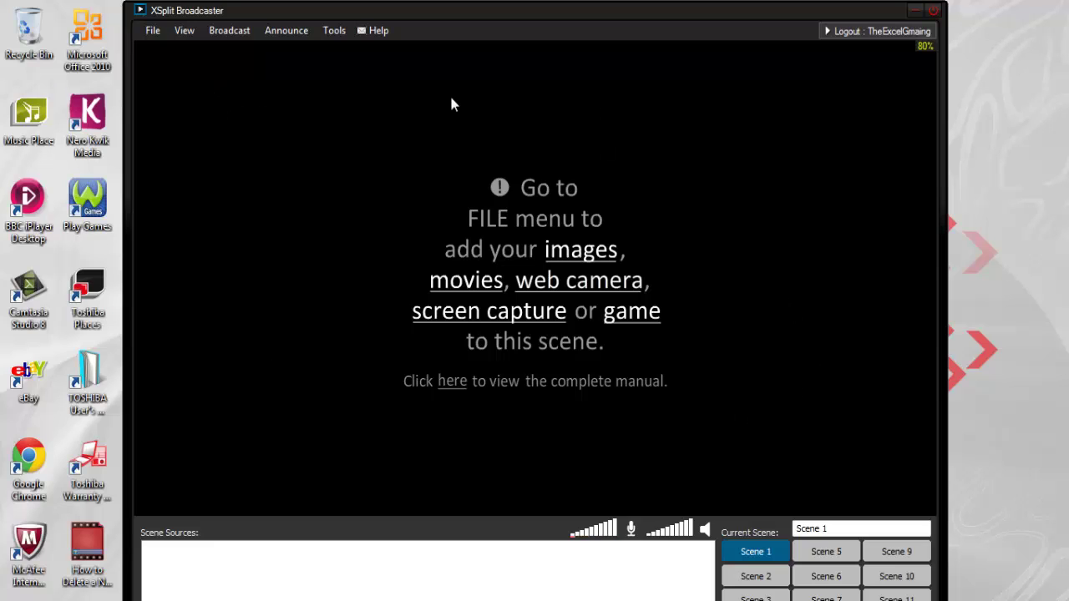
left_click(185, 31)
mouse_move(205, 48)
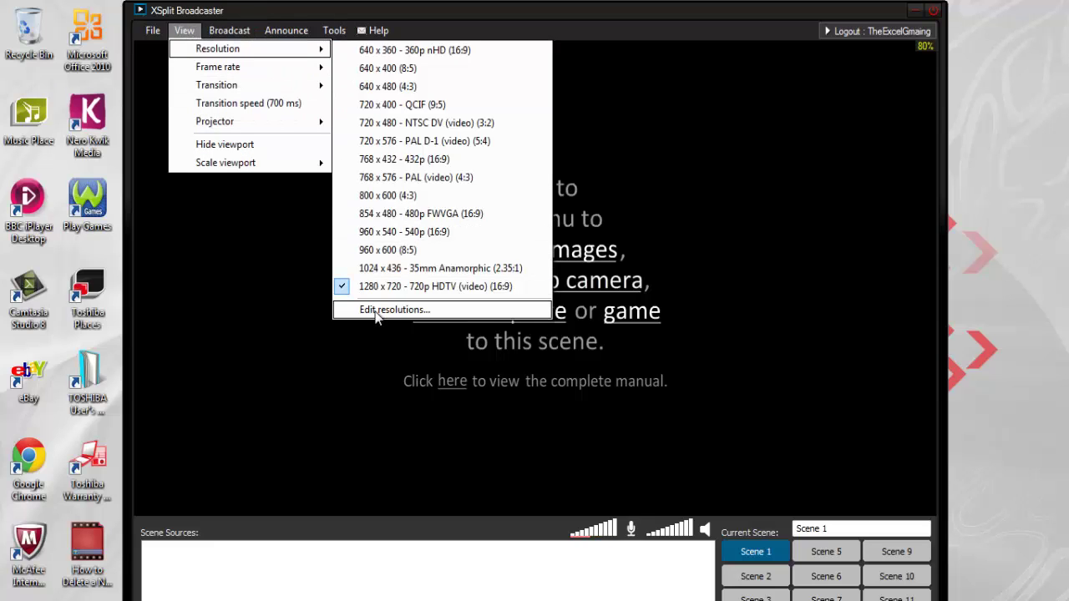
left_click(408, 107)
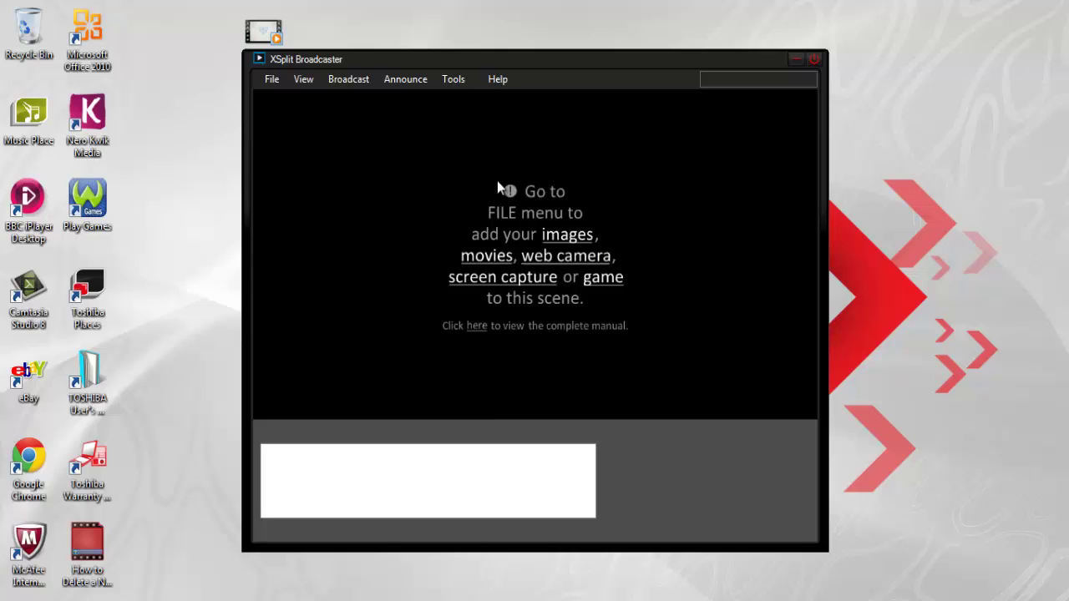
left_click_drag(608, 56, 557, 21)
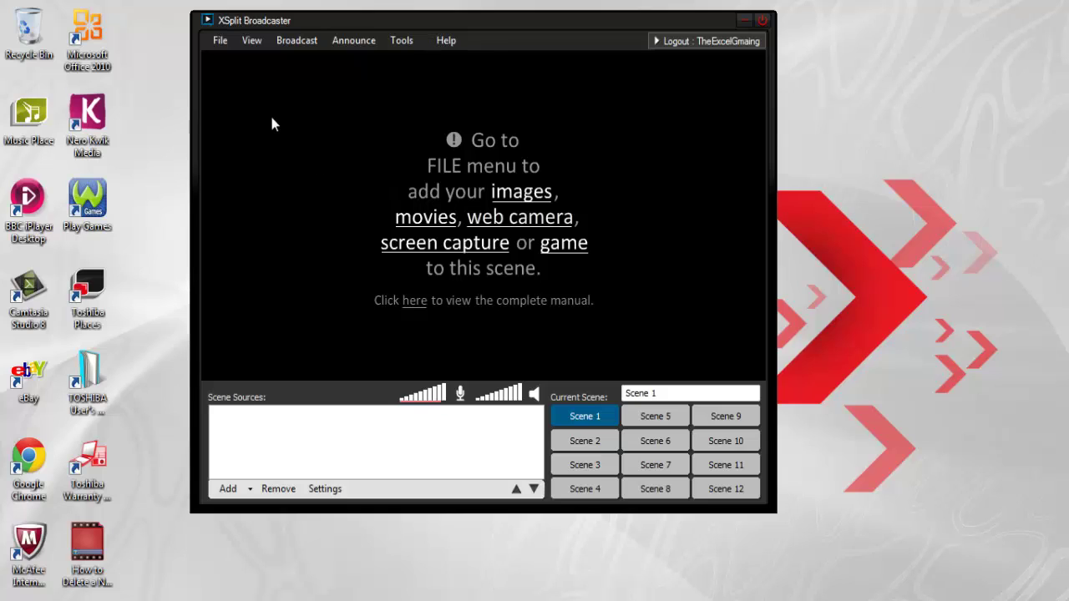
Add the TOSHIBA Web Camera - HD source to Scene 1 and resize its frame.
left_click(221, 44)
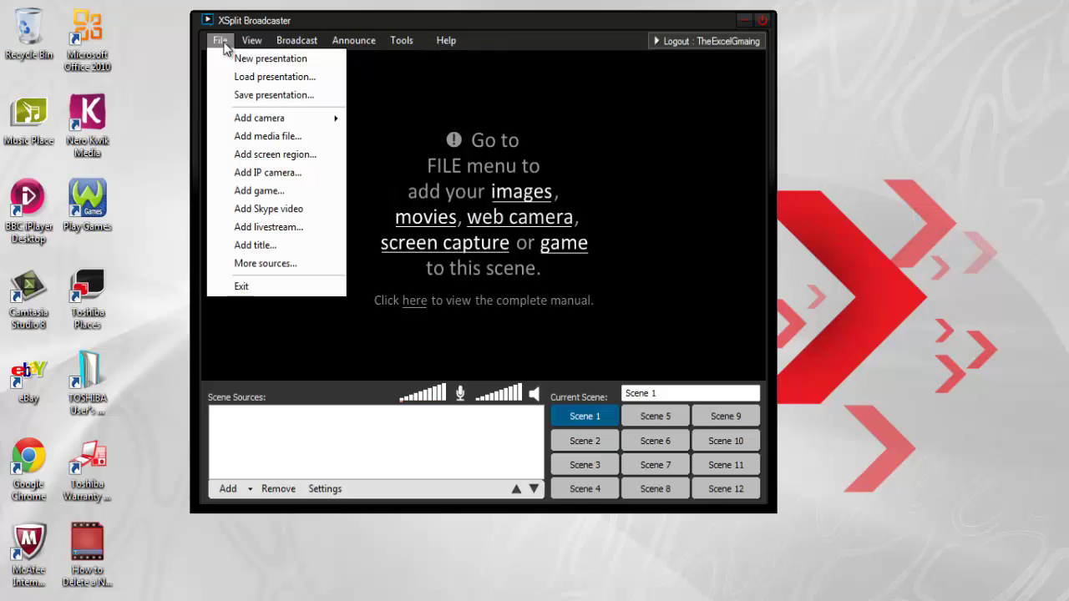
mouse_move(265, 126)
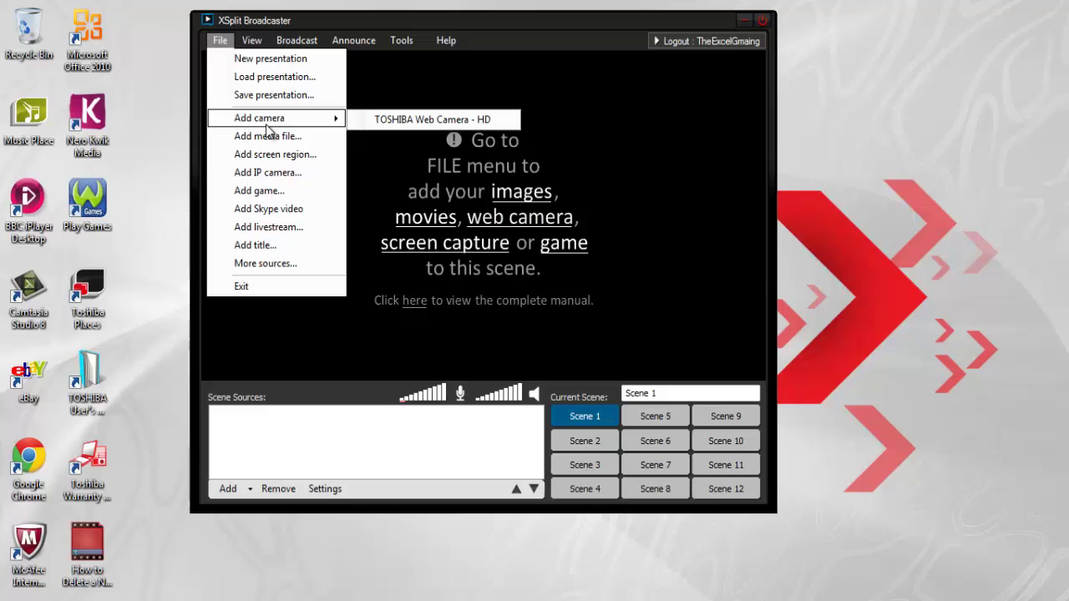
left_click(416, 122)
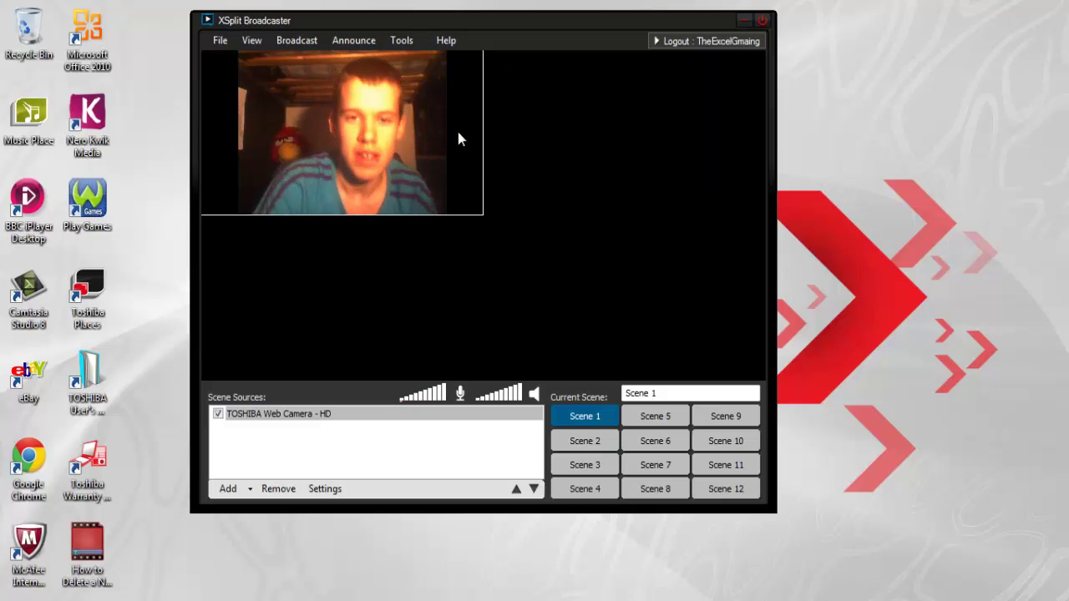
left_click_drag(483, 132, 464, 147)
left_click_drag(426, 210, 530, 193)
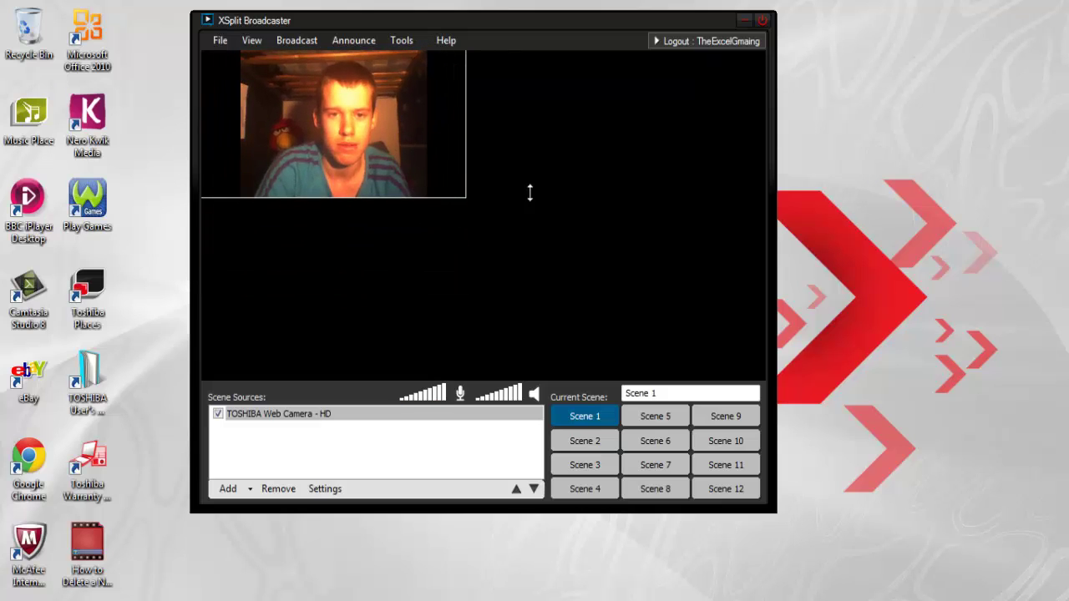
left_click_drag(465, 138, 756, 191)
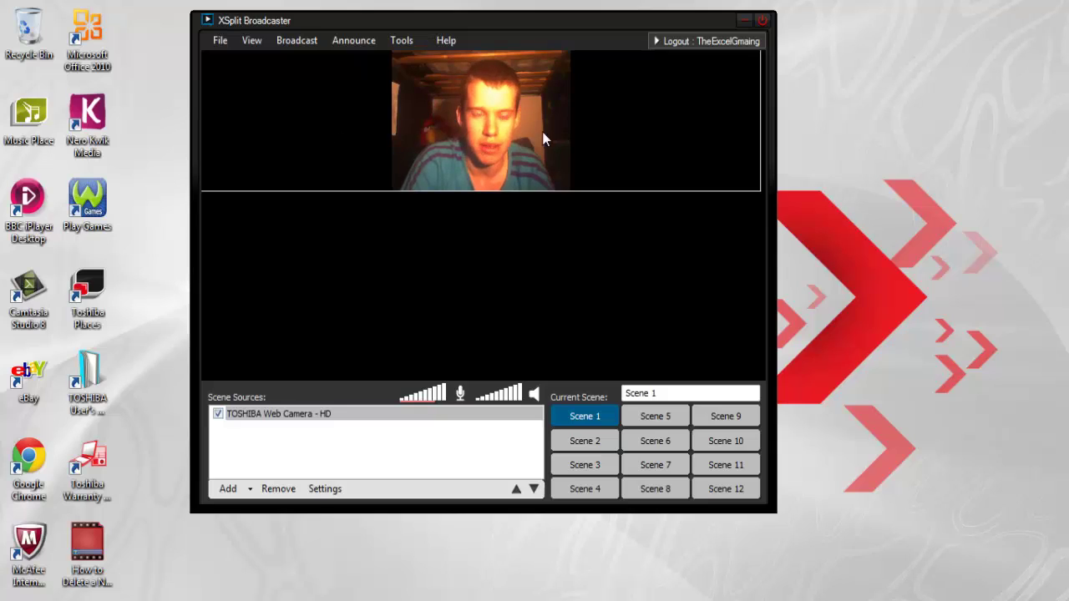
left_click_drag(751, 159, 401, 119)
left_click_drag(406, 190, 354, 151)
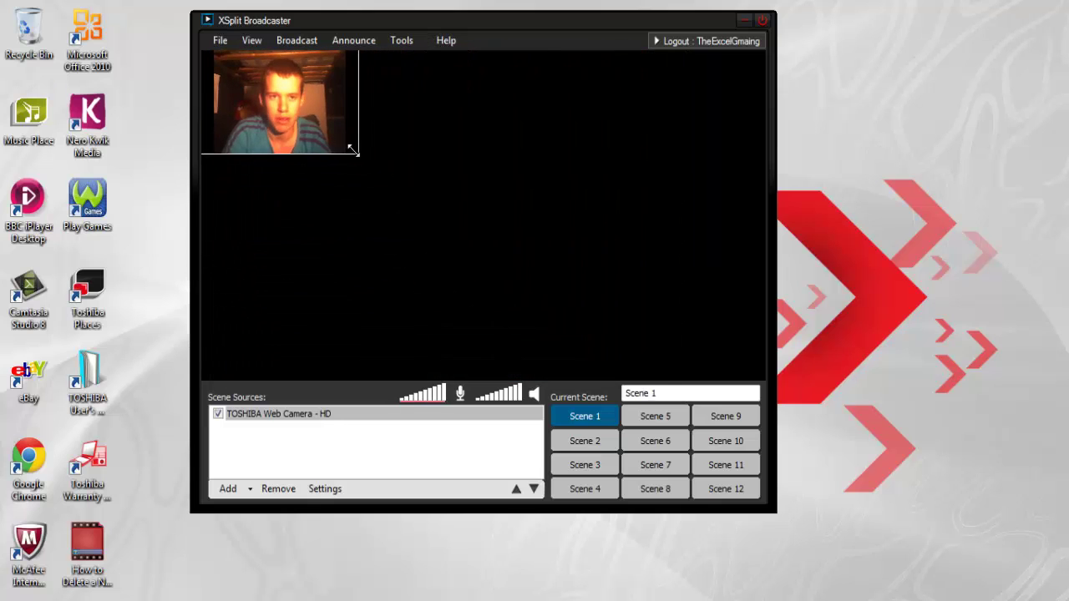
Delete the webcam source and start adding a screen region instead.
key("Delete")
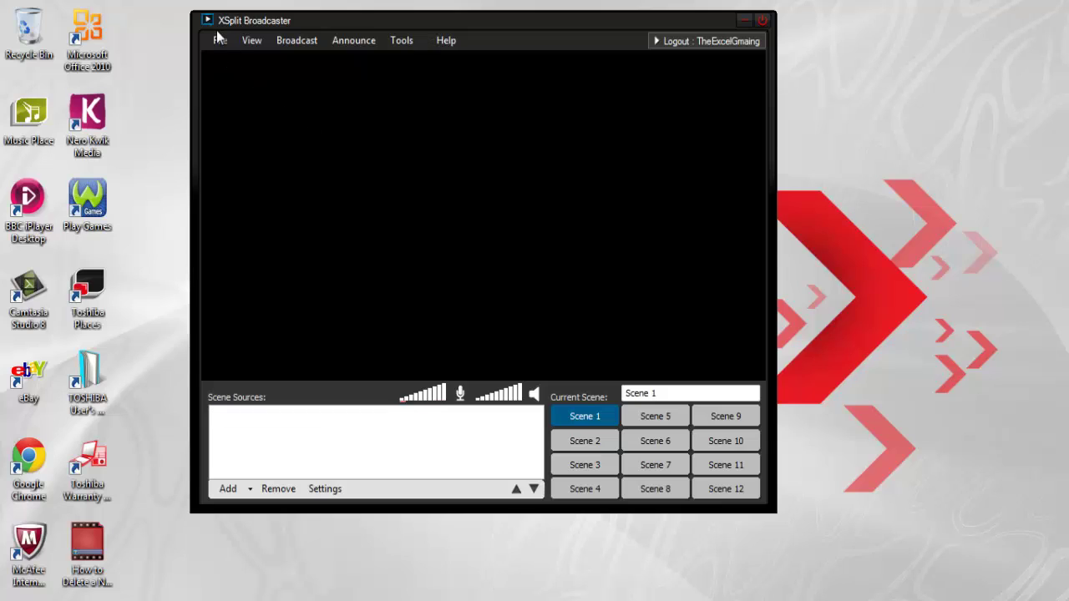
left_click(217, 39)
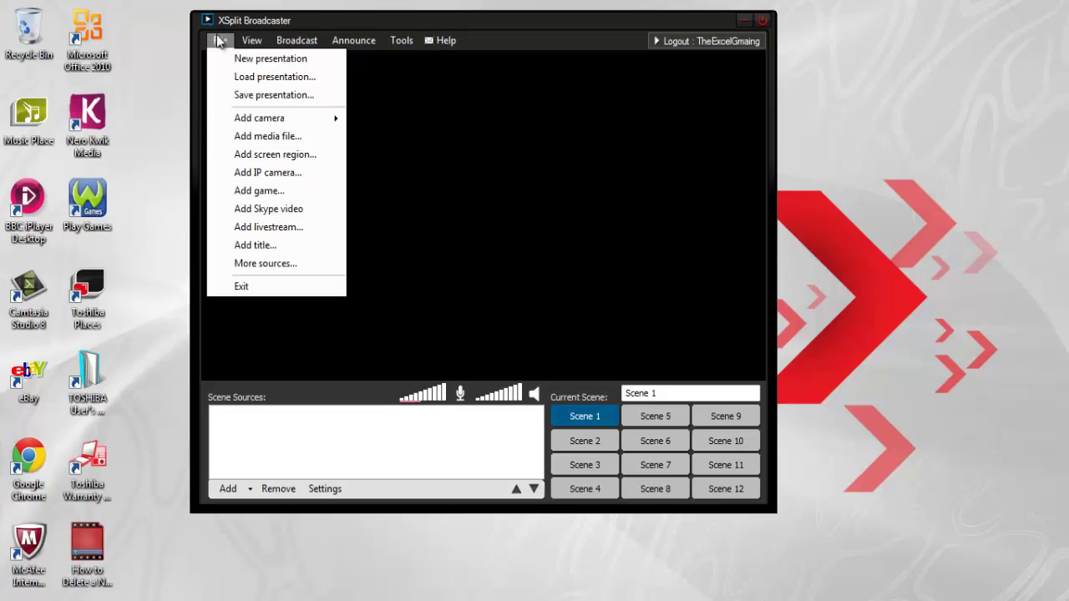
left_click(286, 155)
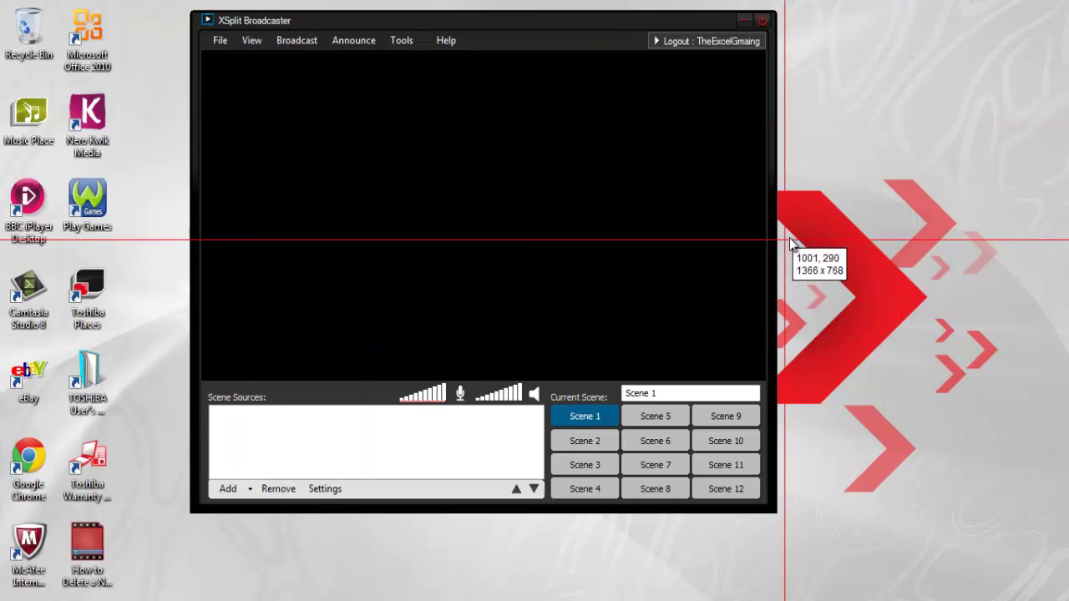
Capture the scene-button area as a 278 x 120 screen region and look through Scenes 2–4.
left_click_drag(547, 402, 764, 501)
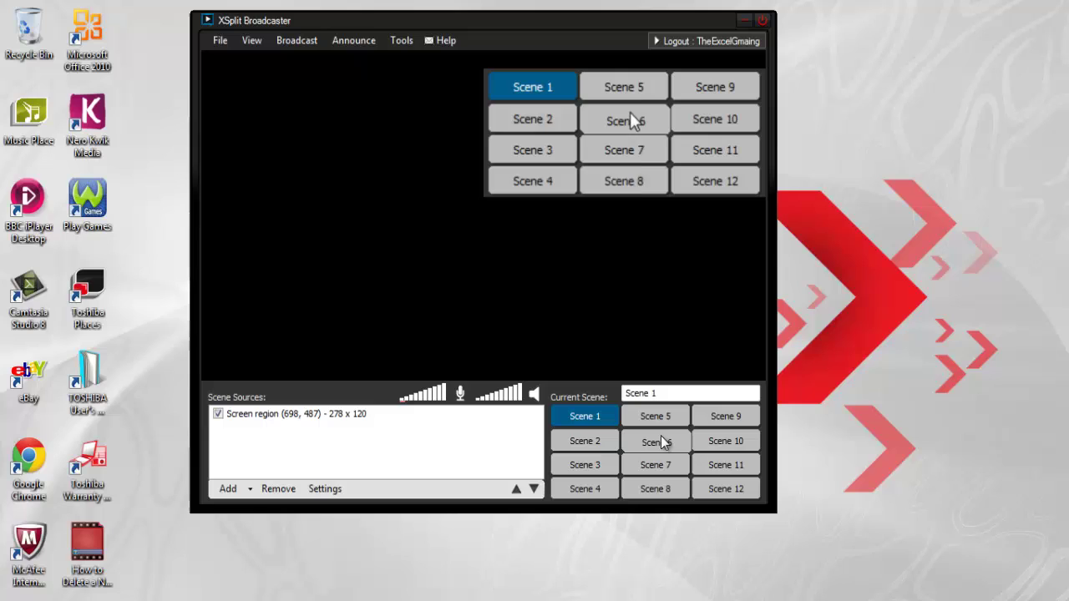
left_click(632, 121)
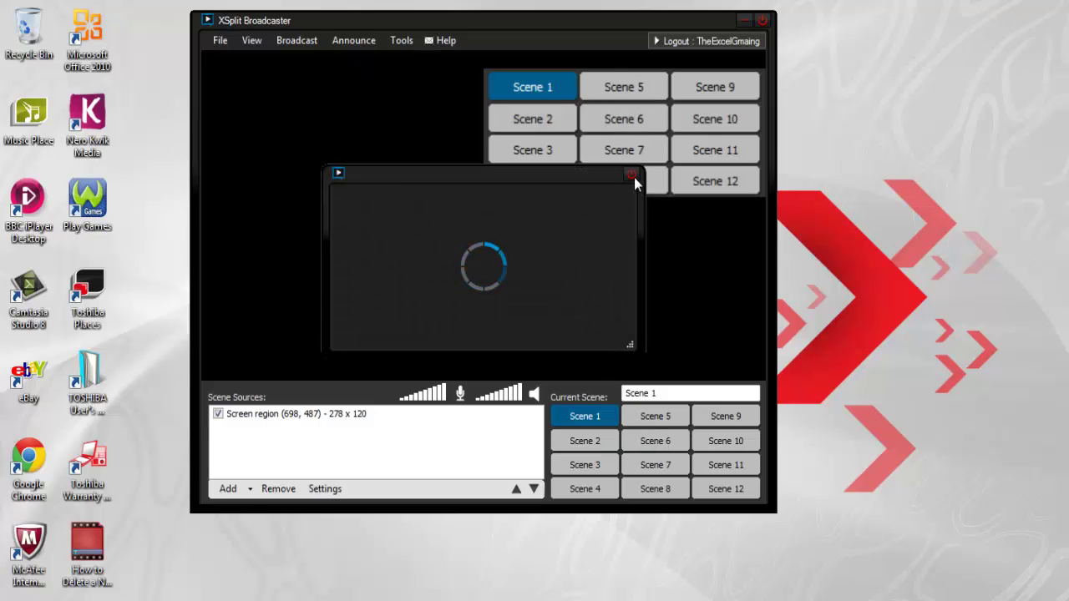
left_click(604, 451)
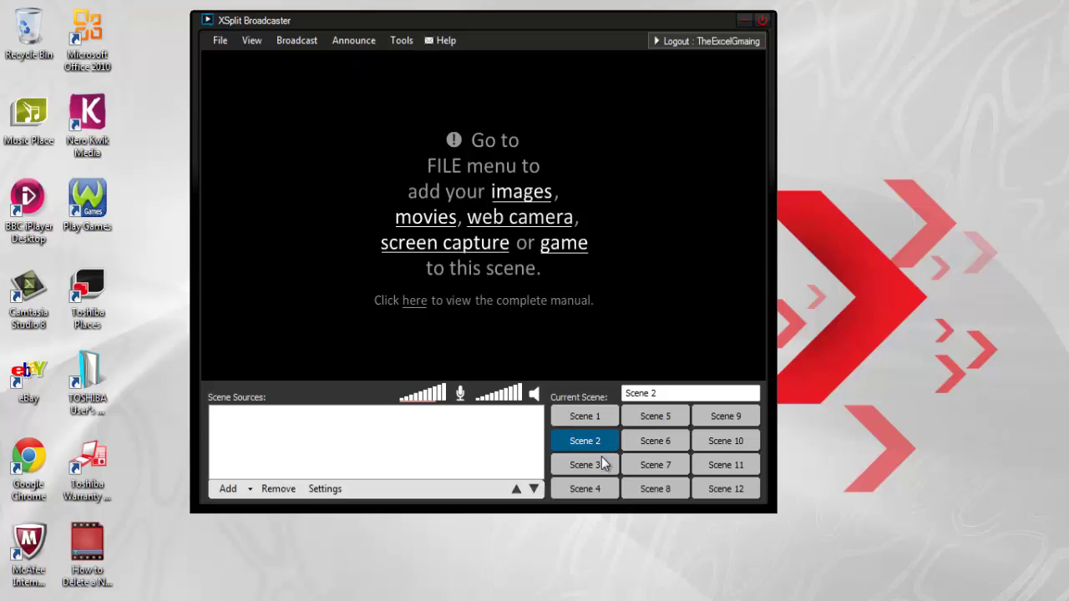
left_click(597, 466)
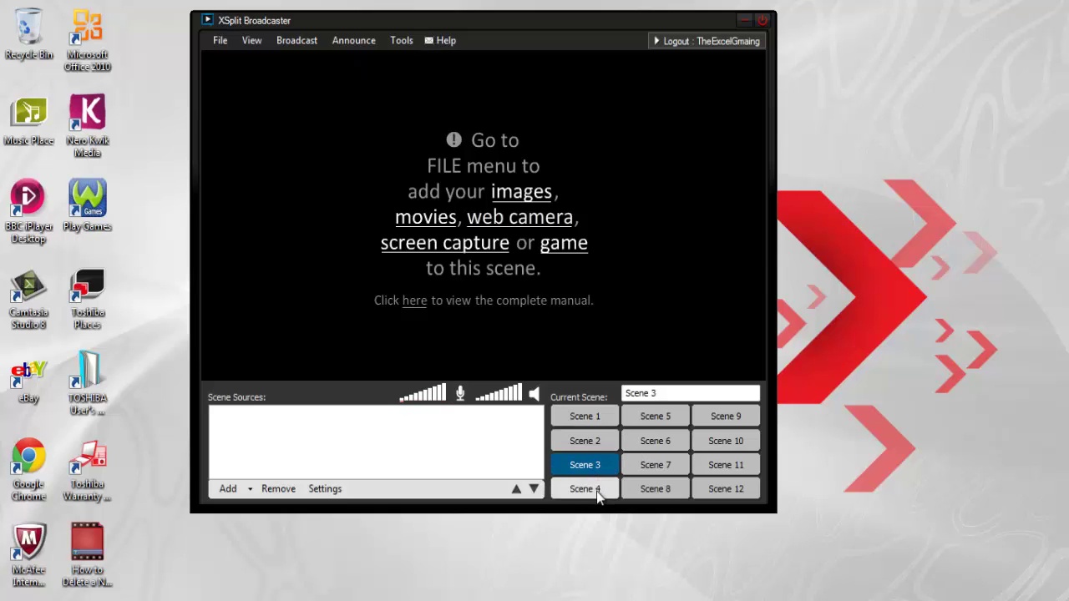
left_click(596, 491)
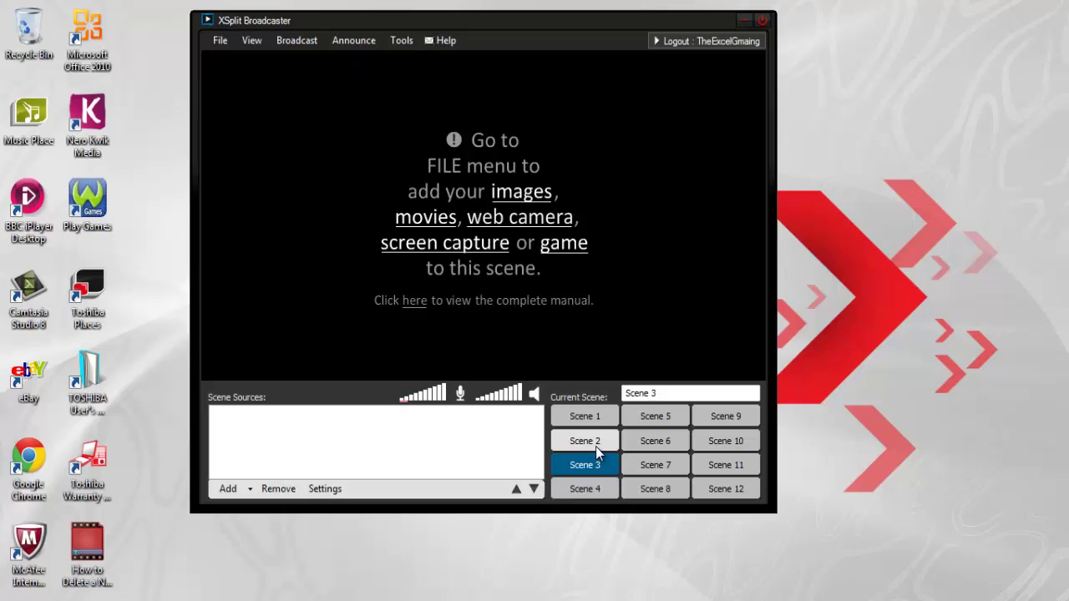
left_click(598, 419)
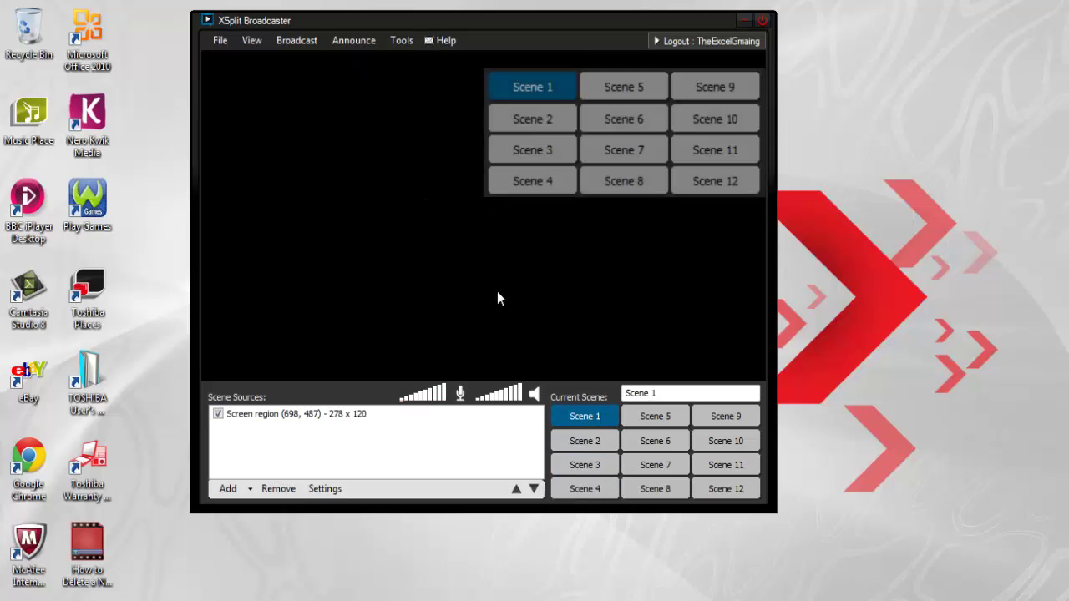
Move Scene 1's screen region to the preview centre, then switch to empty Scene 2.
left_click_drag(553, 179, 443, 226)
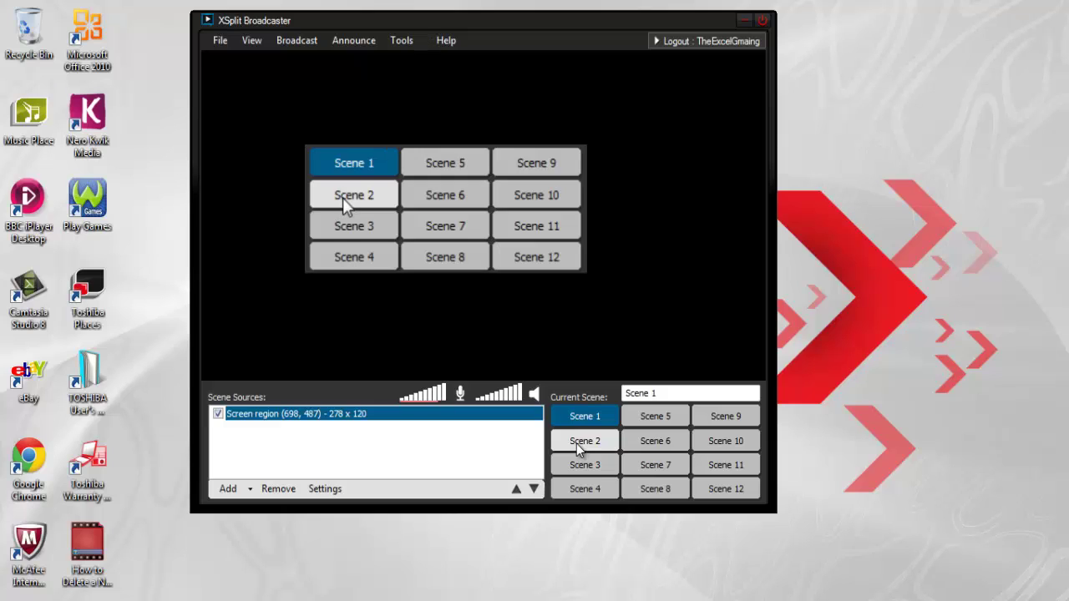
left_click(577, 446)
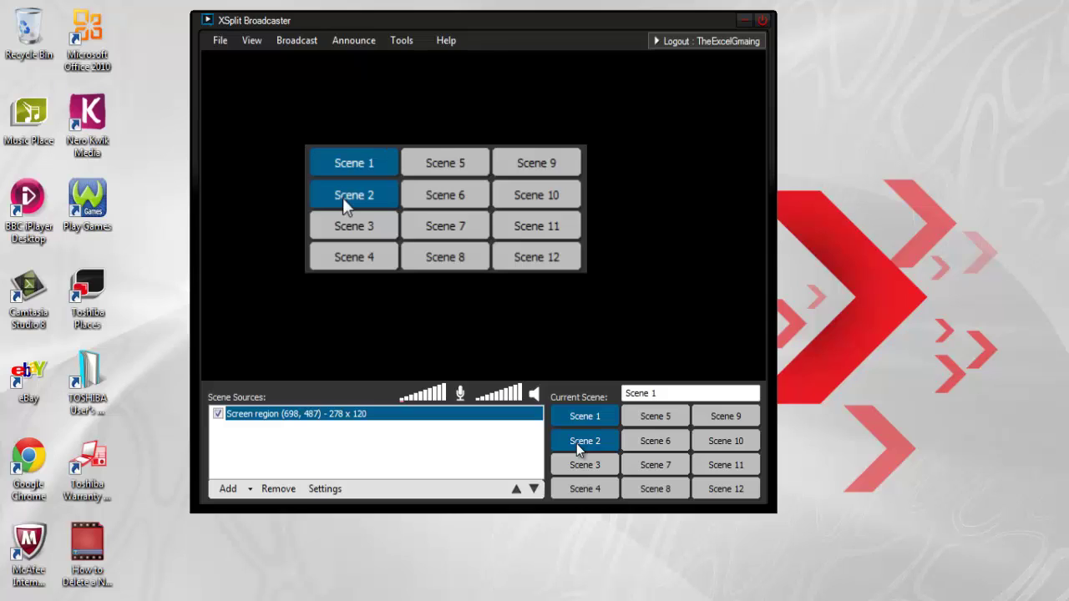
left_click(576, 444)
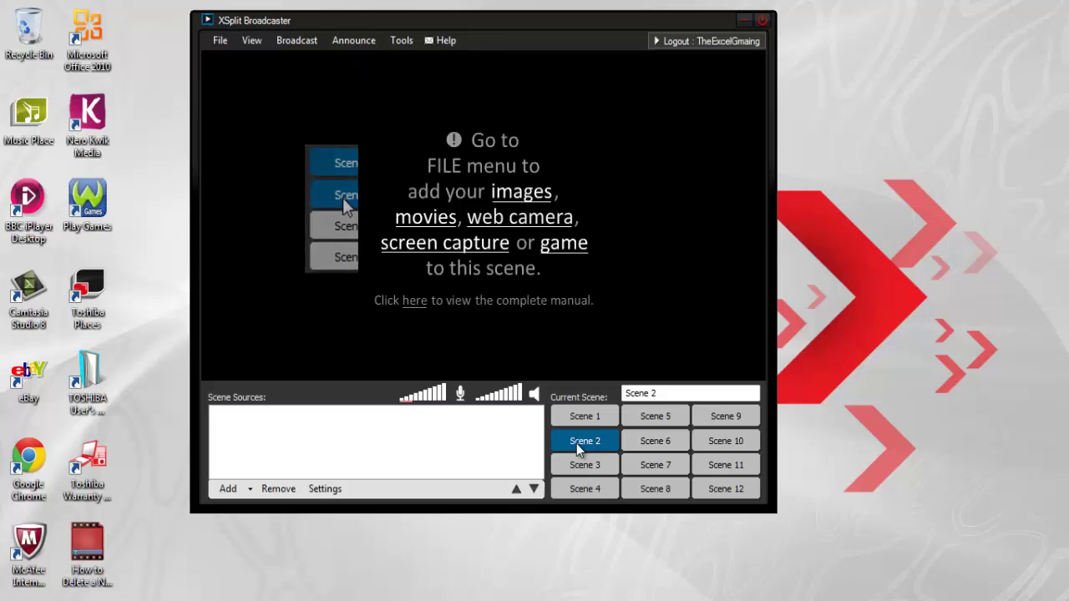
Add a 335 x 159 desktop screen region to Scene 2, placed at the top centre.
left_click(220, 42)
left_click(267, 154)
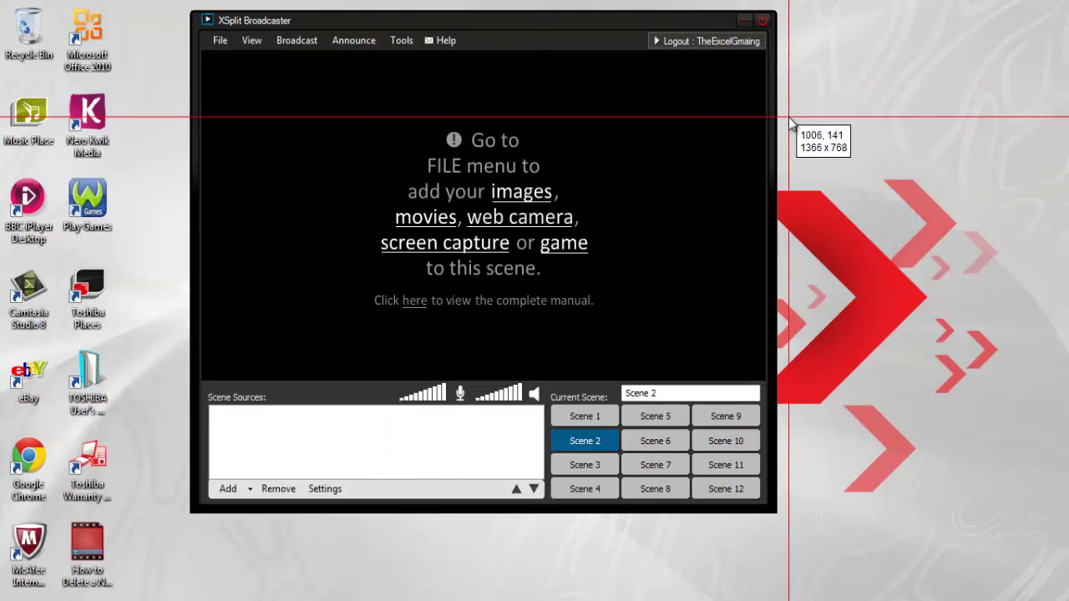
left_click_drag(791, 23, 1054, 159)
left_click_drag(472, 266, 494, 150)
left_click(590, 415)
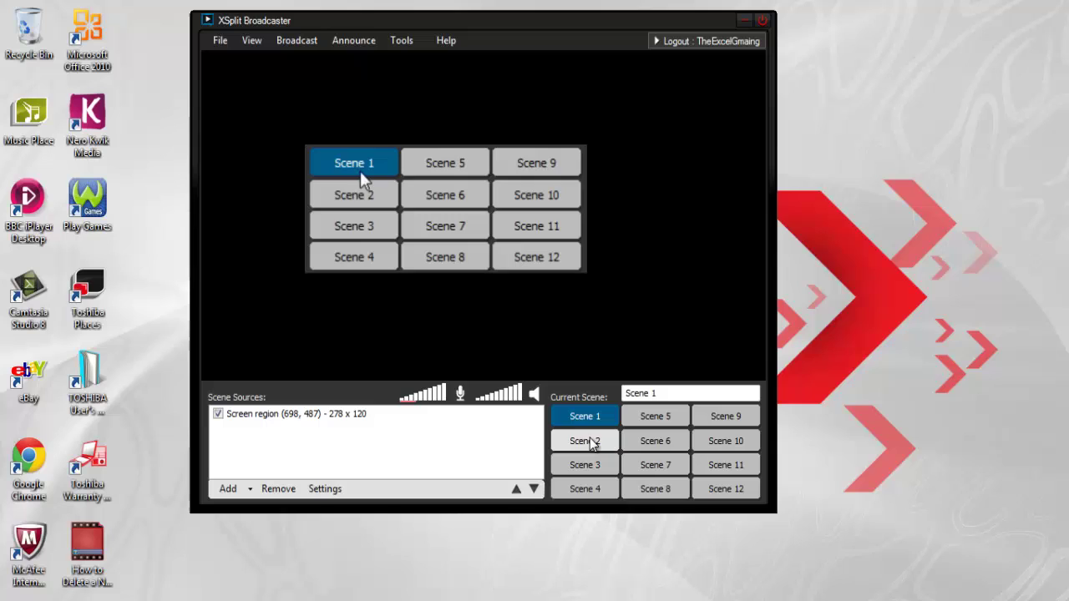
left_click(588, 440)
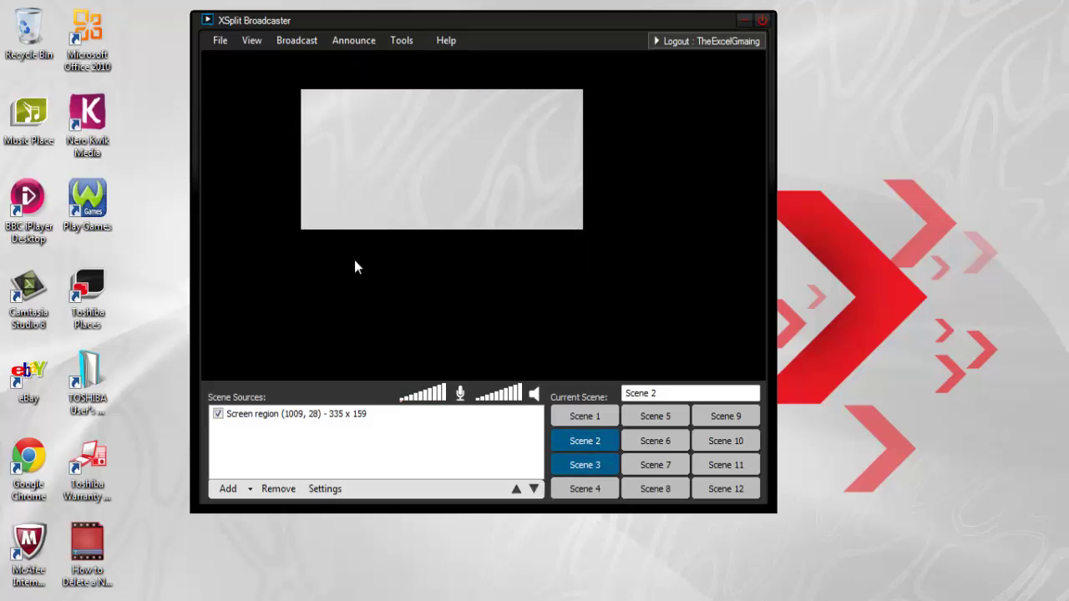
left_click(220, 41)
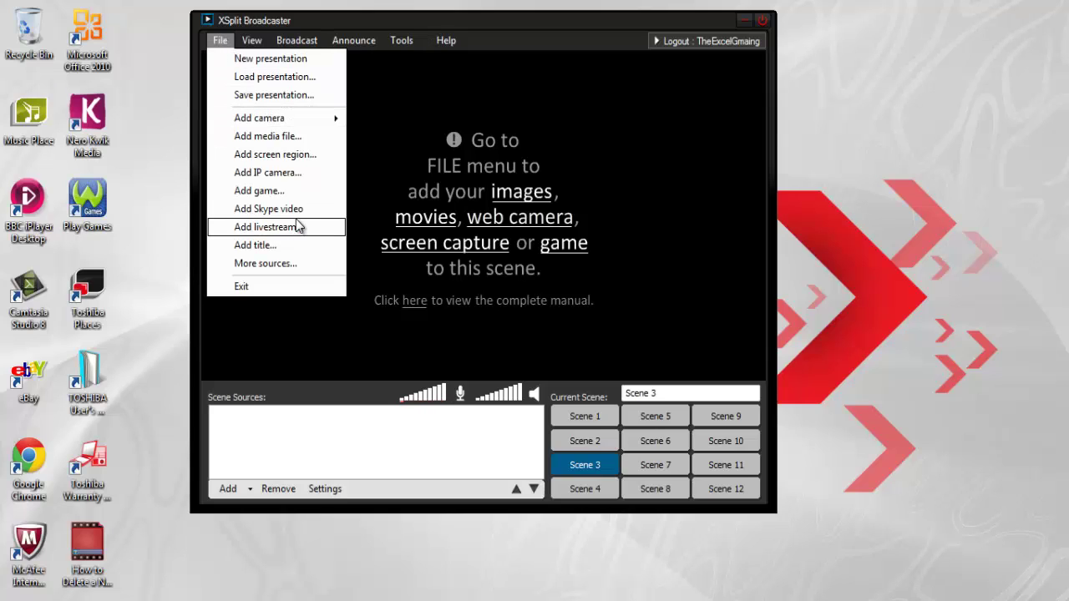
Add a yellow 'Hello YouTubers' title to Scene 3 with Normal scrolling.
left_click(254, 245)
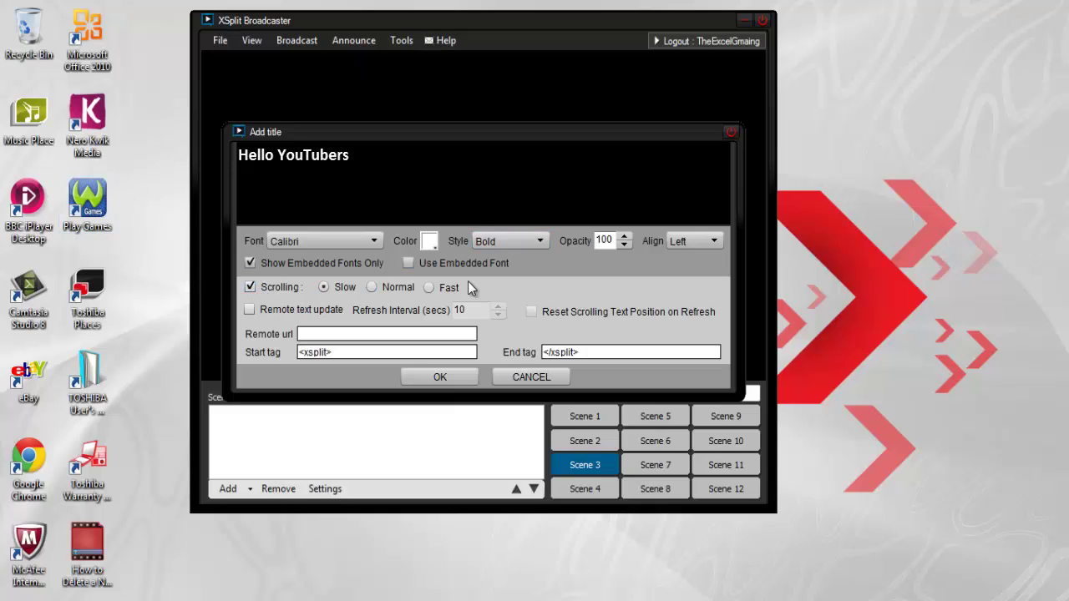
left_click(427, 242)
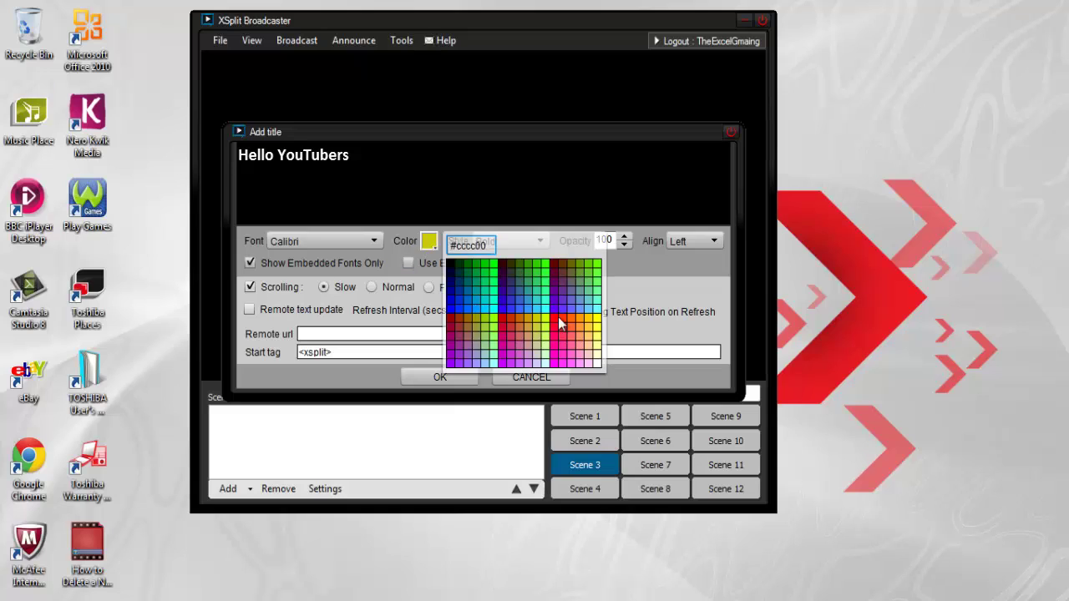
left_click(588, 322)
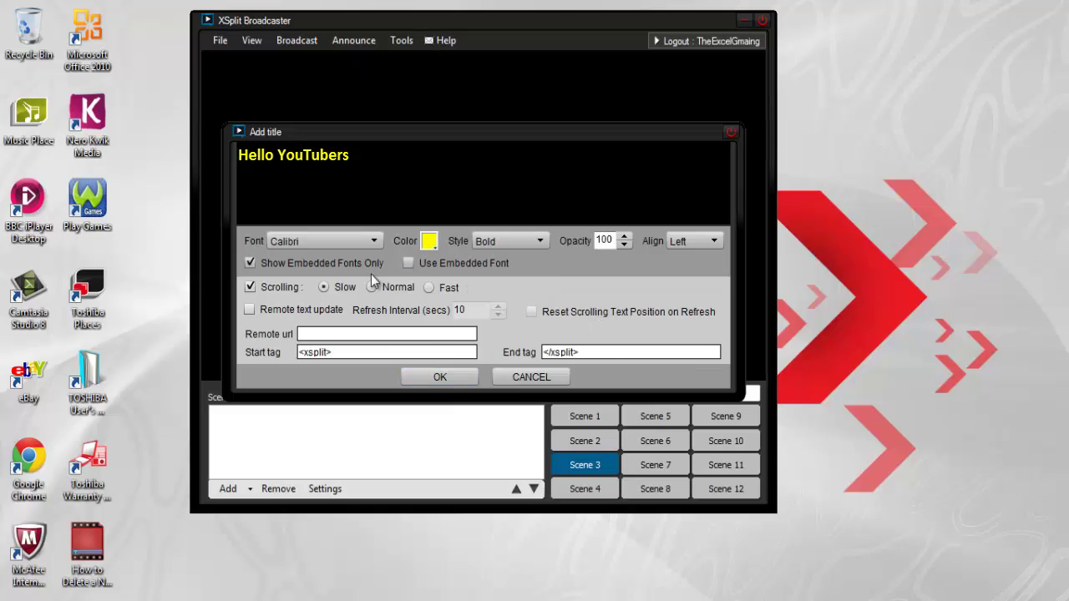
left_click(440, 377)
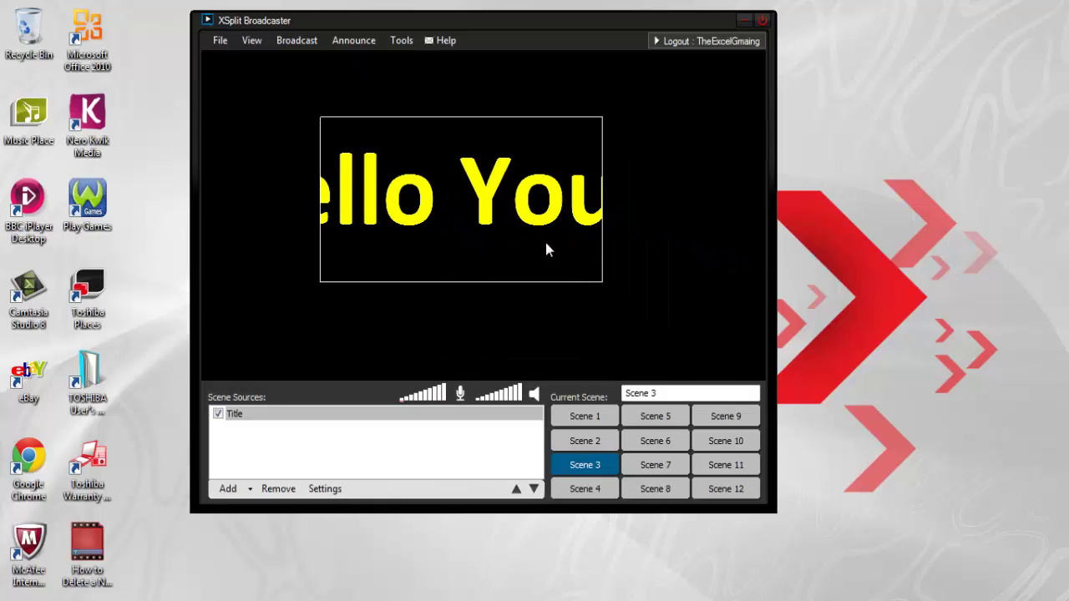
Widen the title and flatten it into a thin strip near the top, then open its settings.
left_click_drag(602, 209, 717, 210)
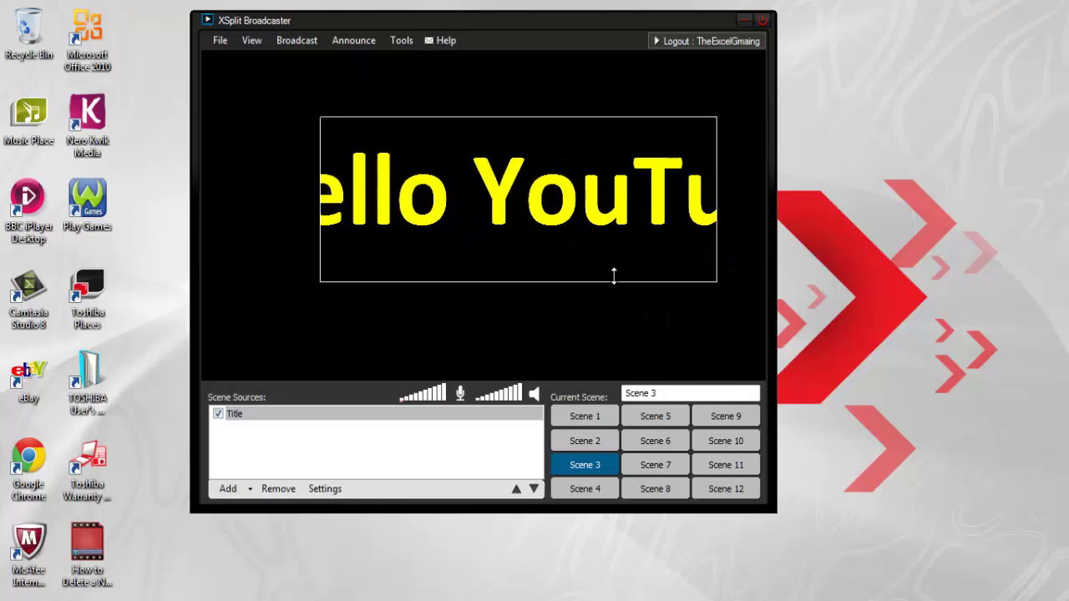
left_click_drag(614, 278, 593, 122)
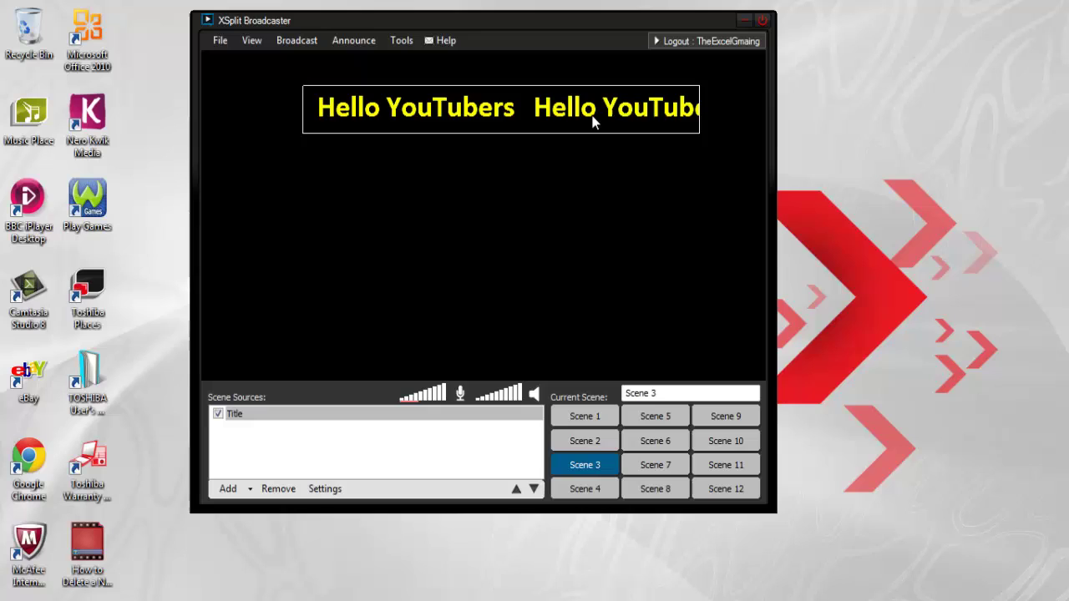
right_click(593, 122)
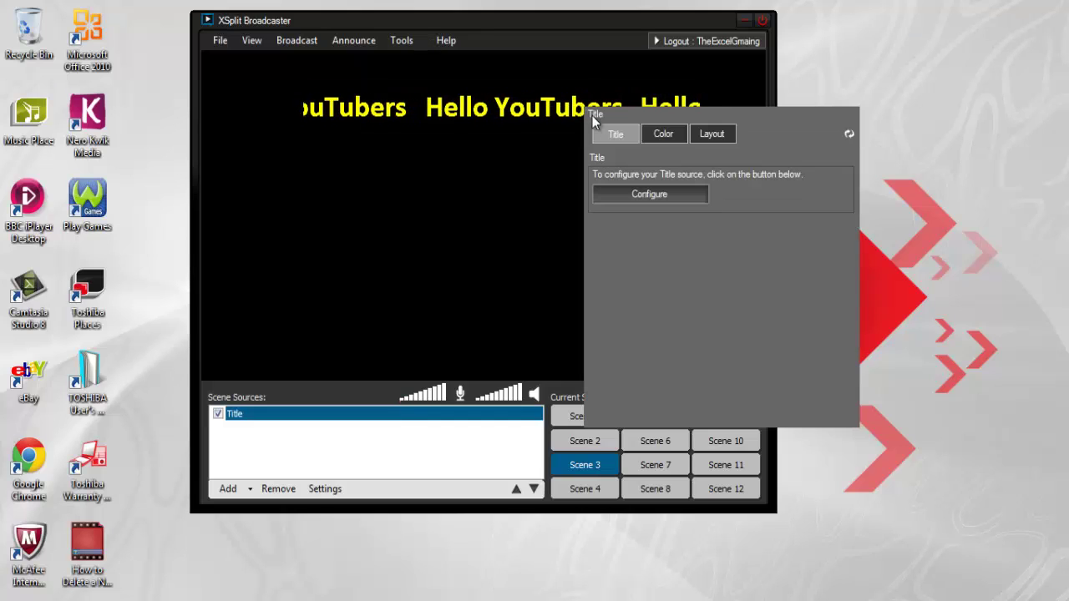
Append ':)' to the title text so it reads 'Hello YouTubers :)' and close the panel.
left_click(625, 197)
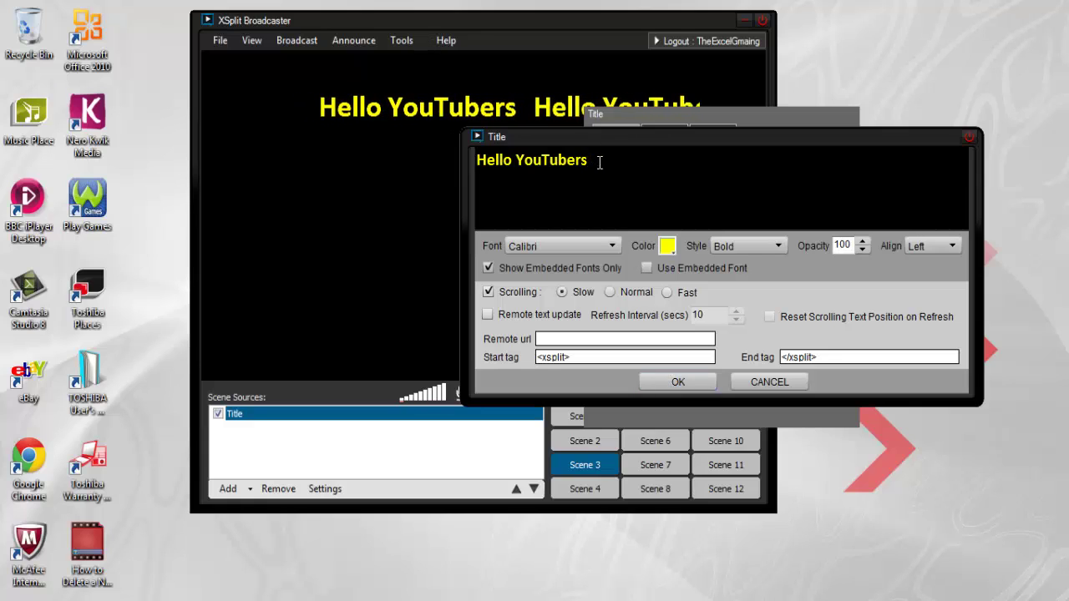
type(":)")
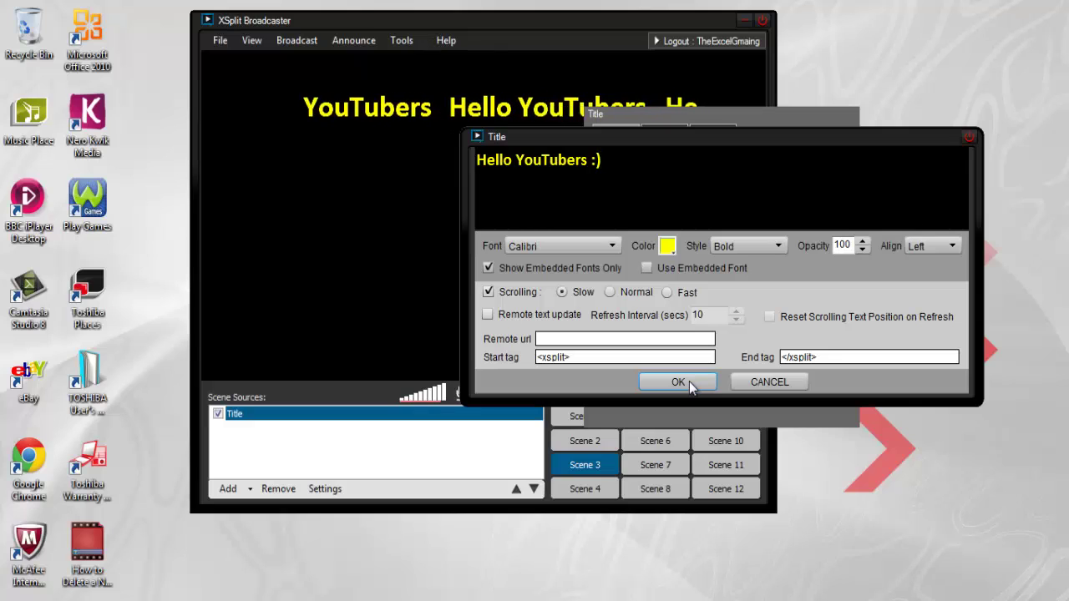
left_click(689, 382)
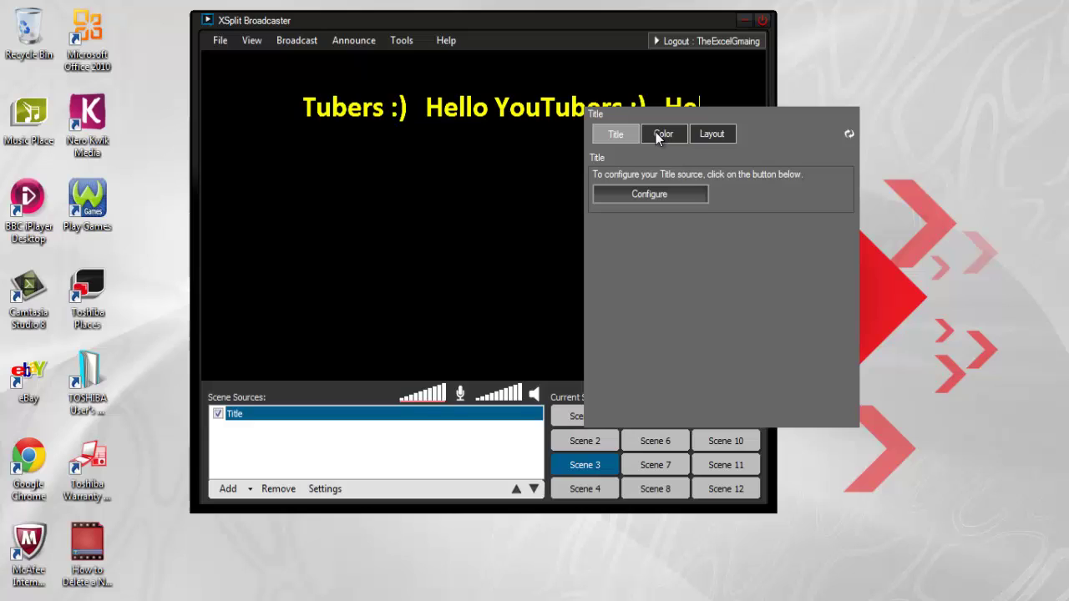
left_click(470, 274)
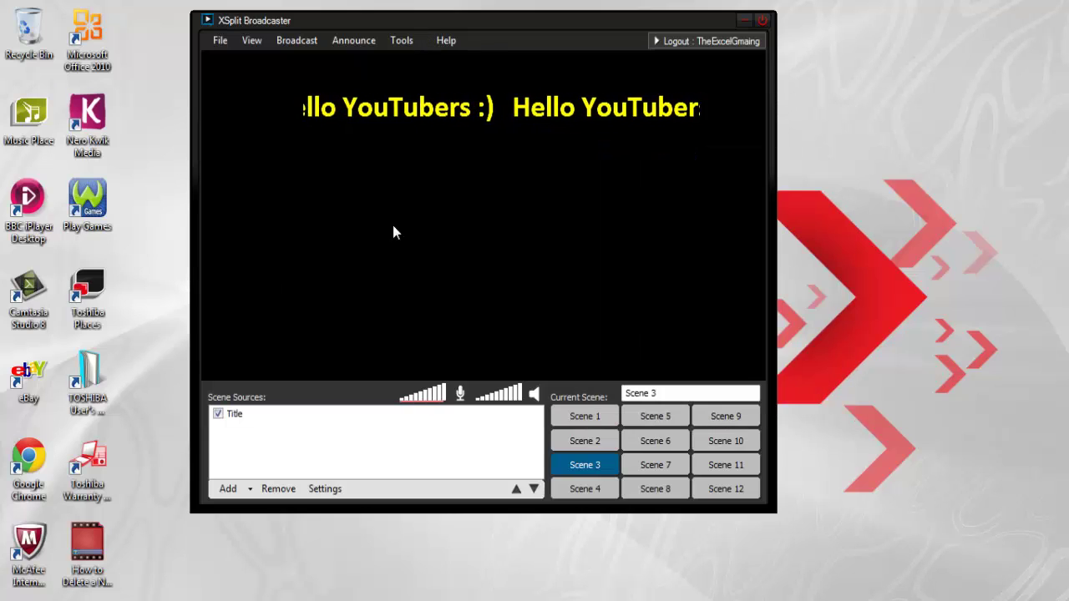
Toggle the Title source's visibility off and back on to check it, then deselect it.
left_click(318, 412)
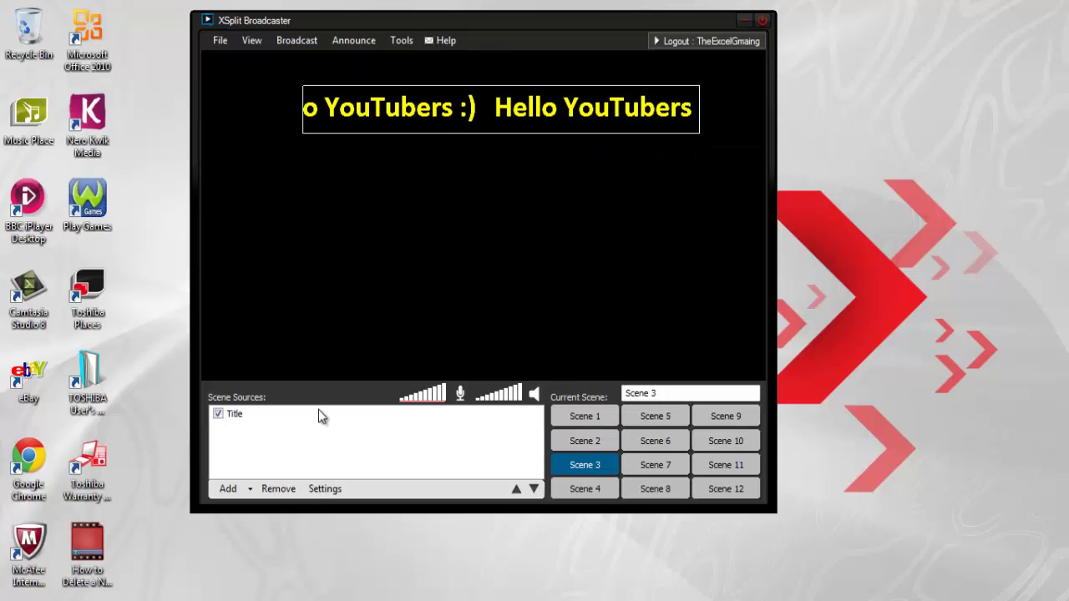
left_click(218, 413)
left_click(218, 414)
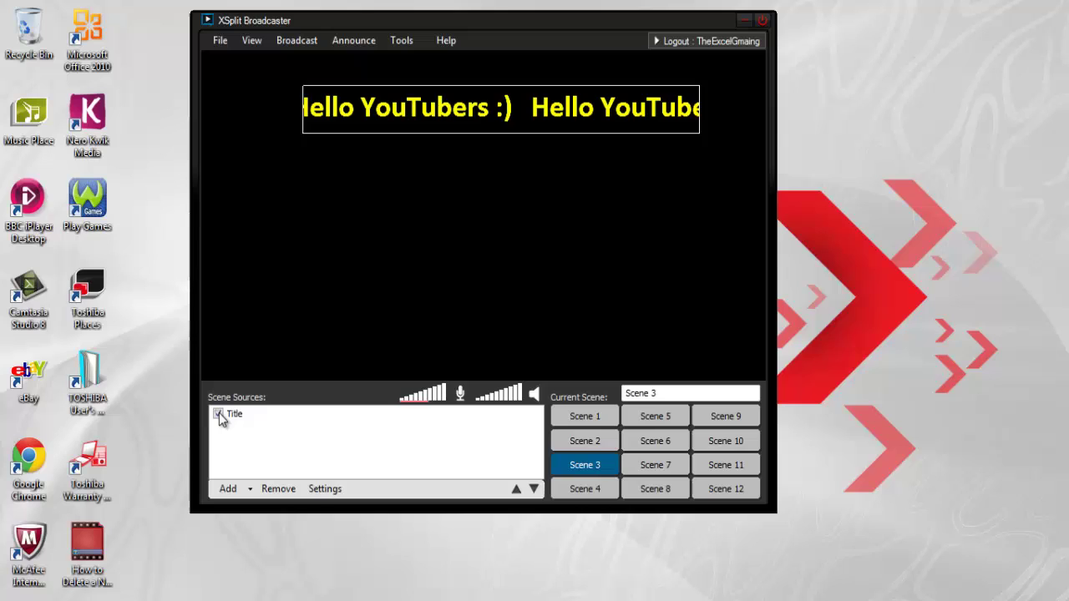
left_click(204, 191)
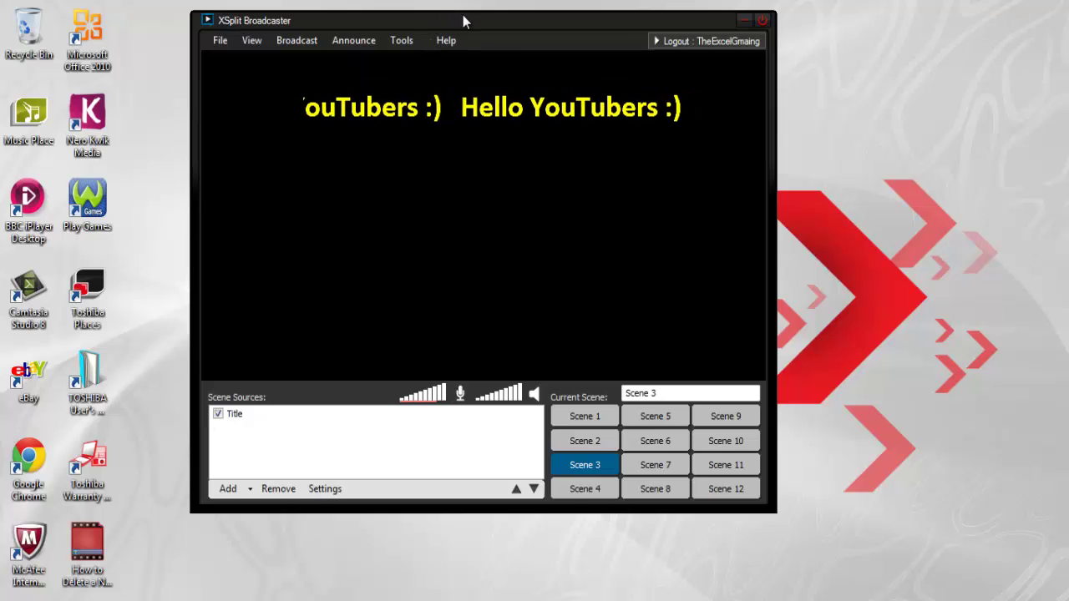
Look through the Broadcast menu options, then bring up the File menu.
left_click(296, 40)
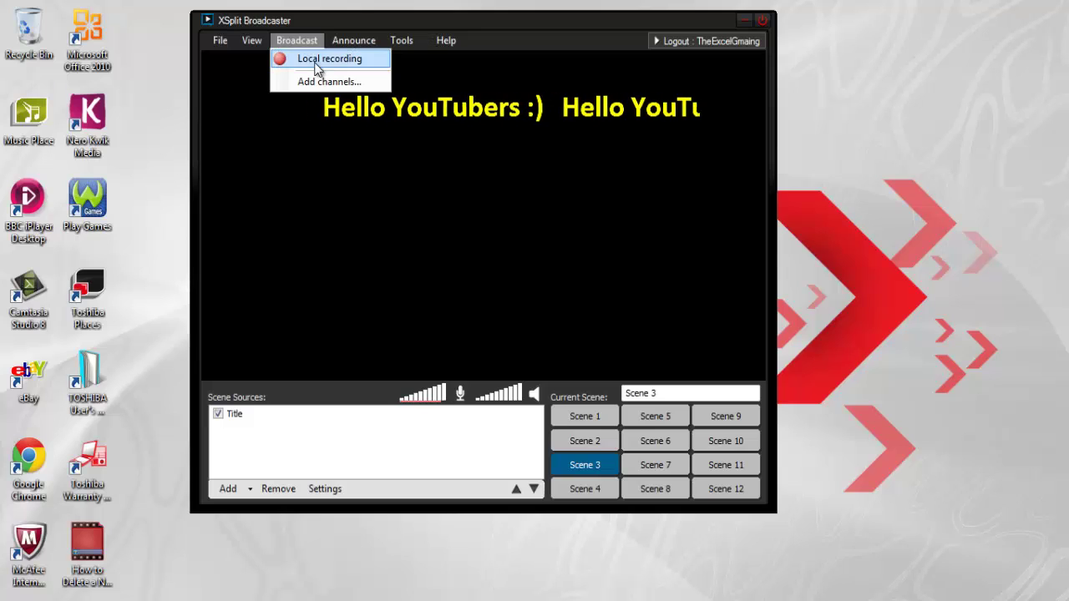
left_click(299, 40)
left_click(296, 41)
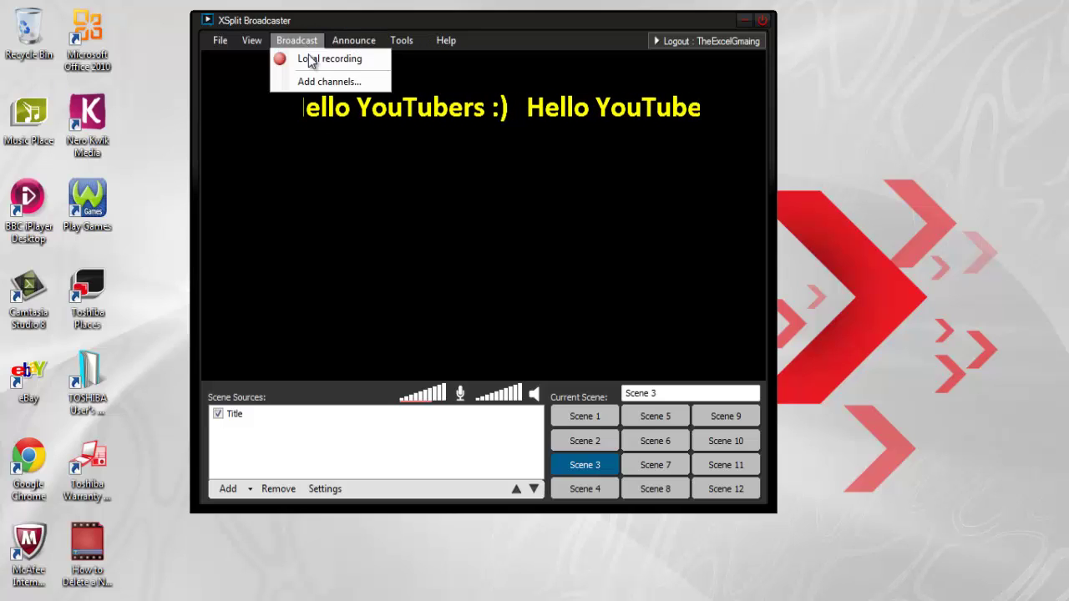
left_click(358, 153)
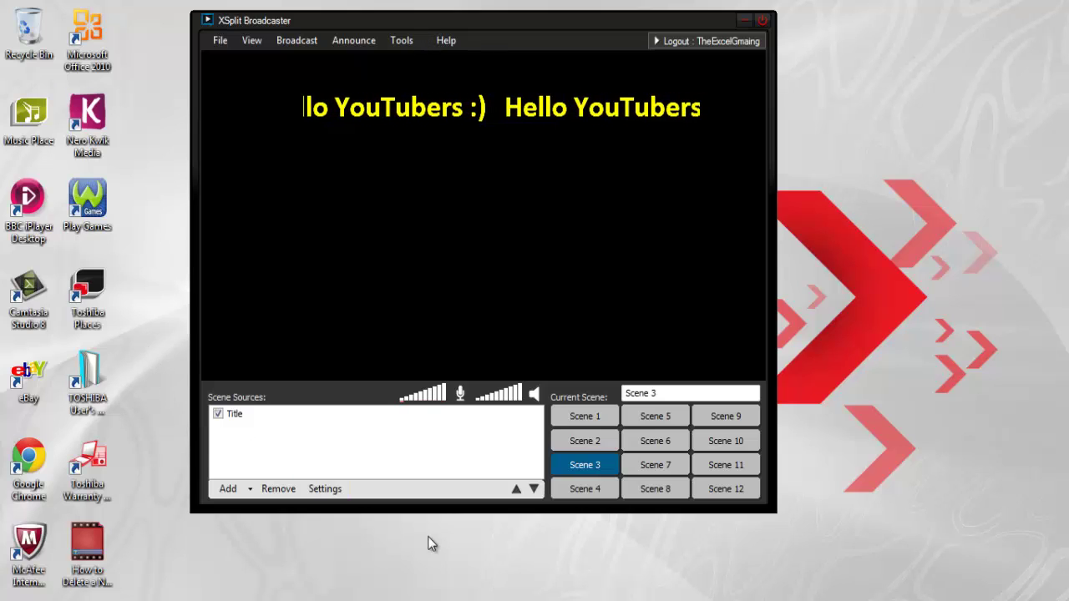
left_click(218, 46)
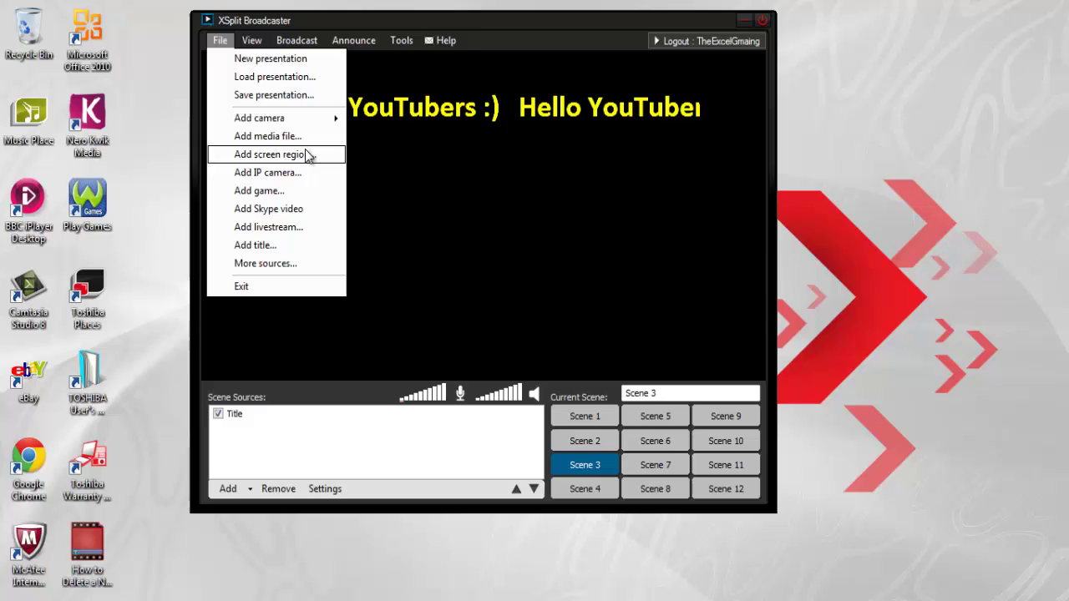
left_click(302, 194)
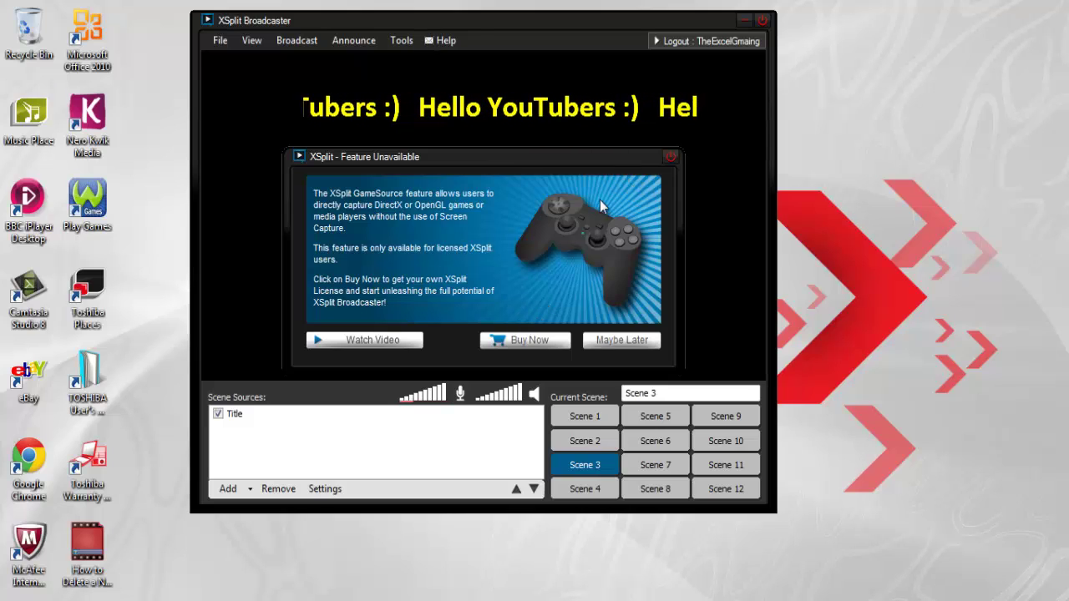
left_click(671, 156)
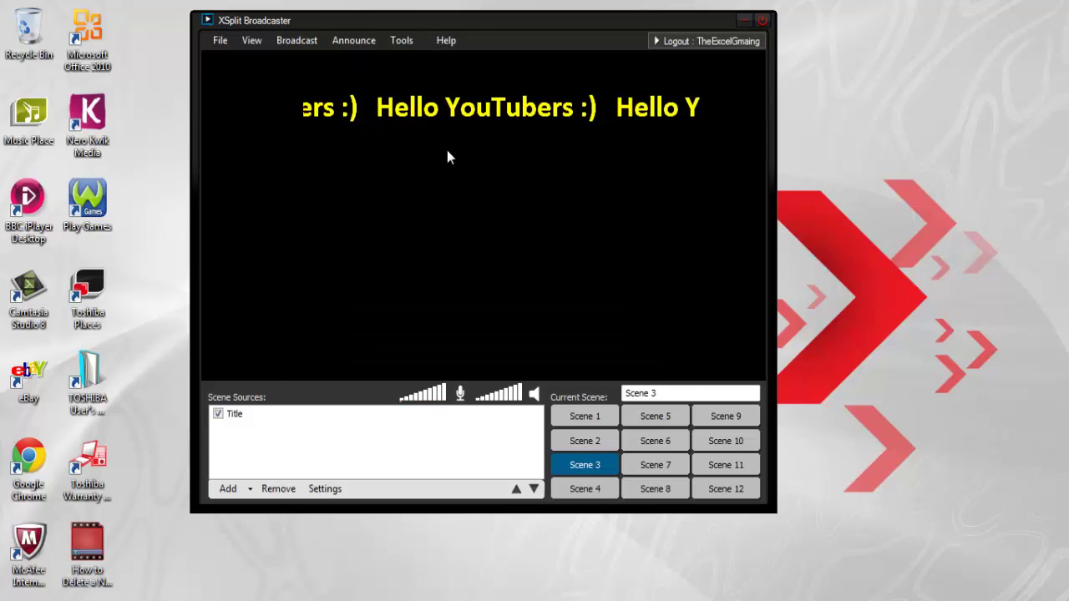
left_click(217, 44)
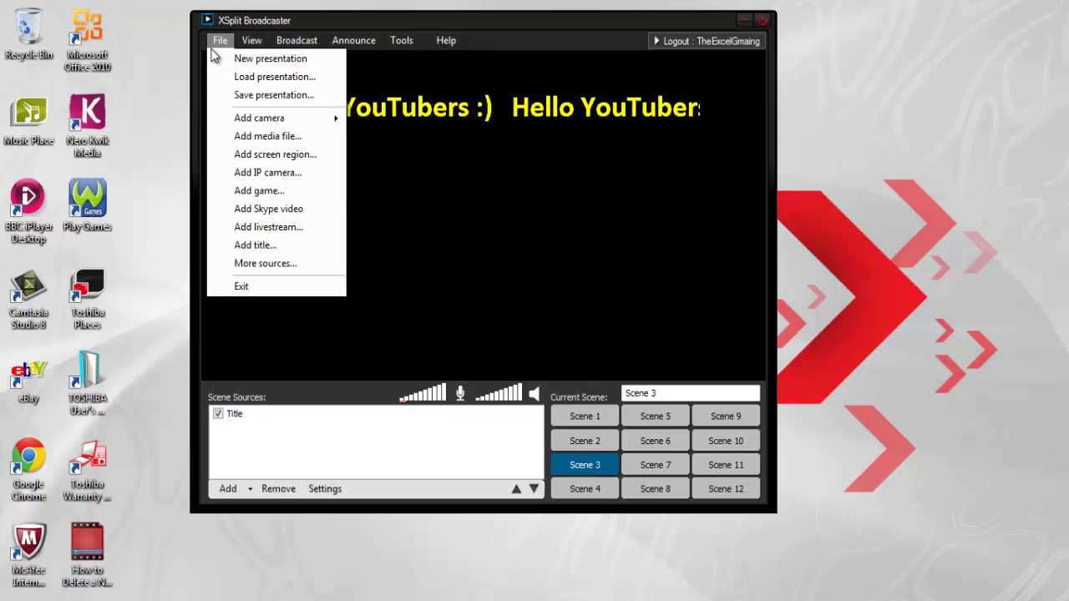
left_click(288, 267)
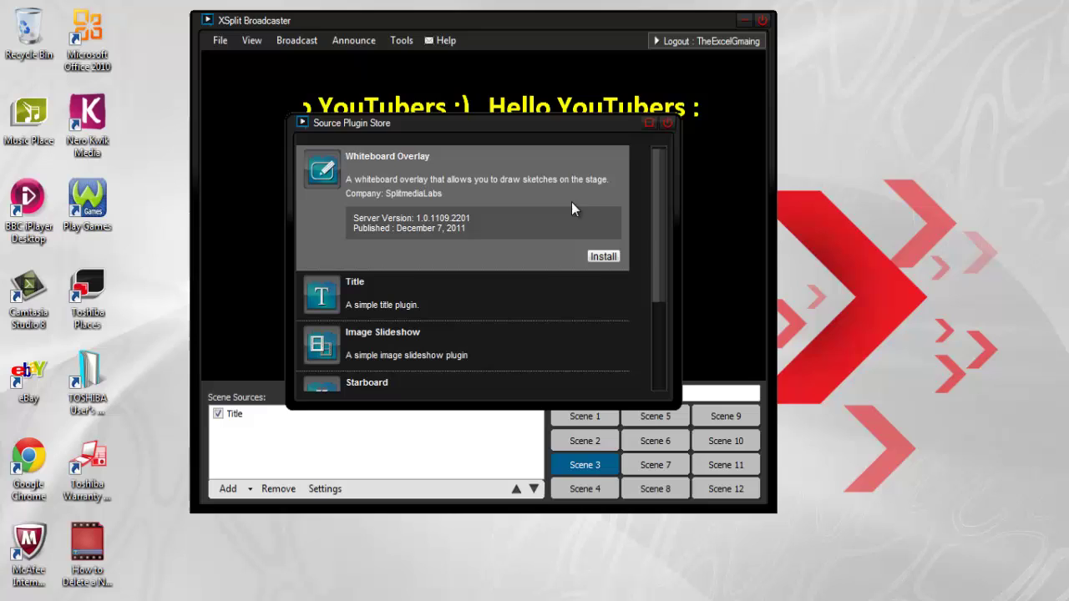
left_click_drag(657, 210, 658, 292)
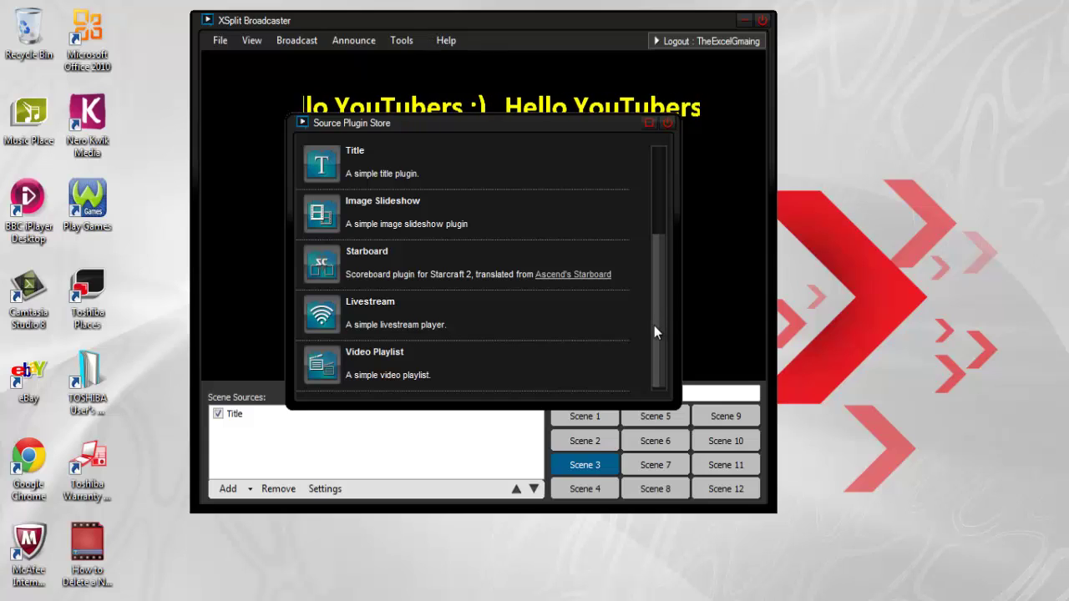
left_click_drag(653, 246, 659, 146)
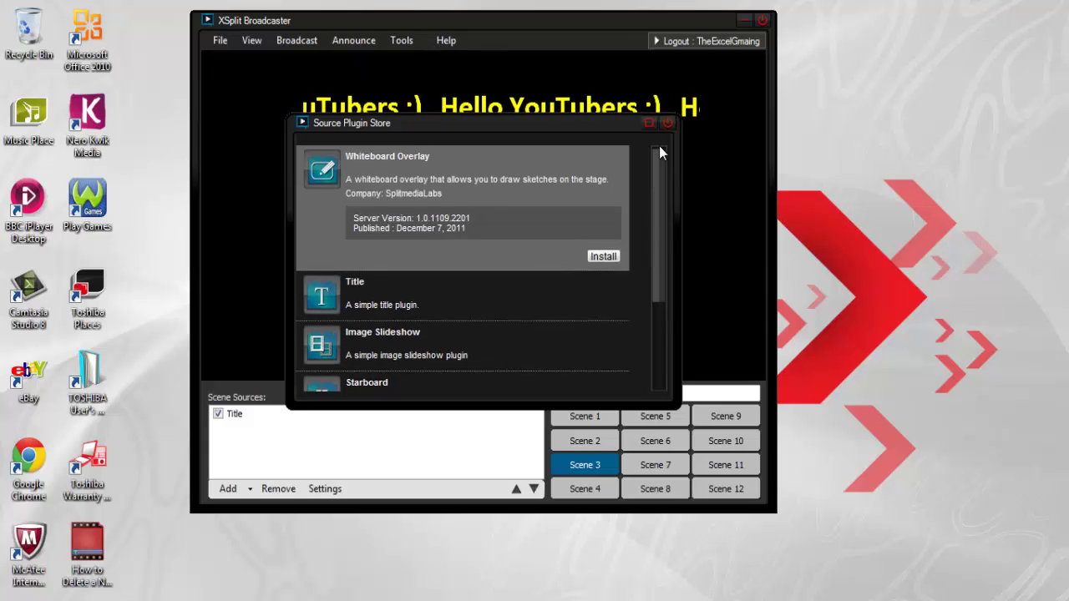
left_click(667, 124)
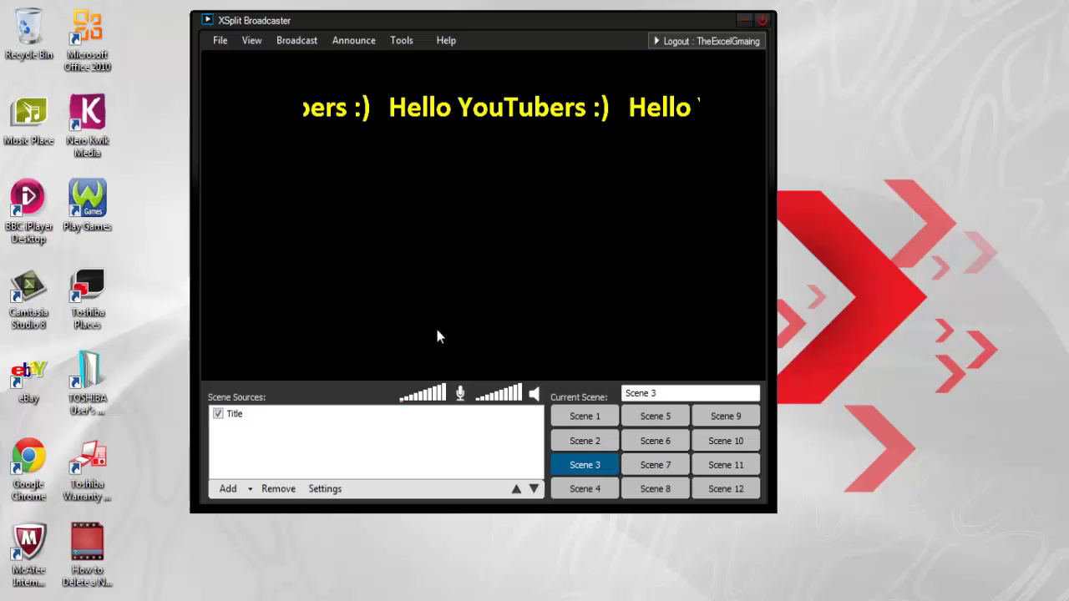
Switch from Scene 1 to Scene 2 and back to Scene 1, then open the File menu.
left_click(571, 422)
left_click(573, 441)
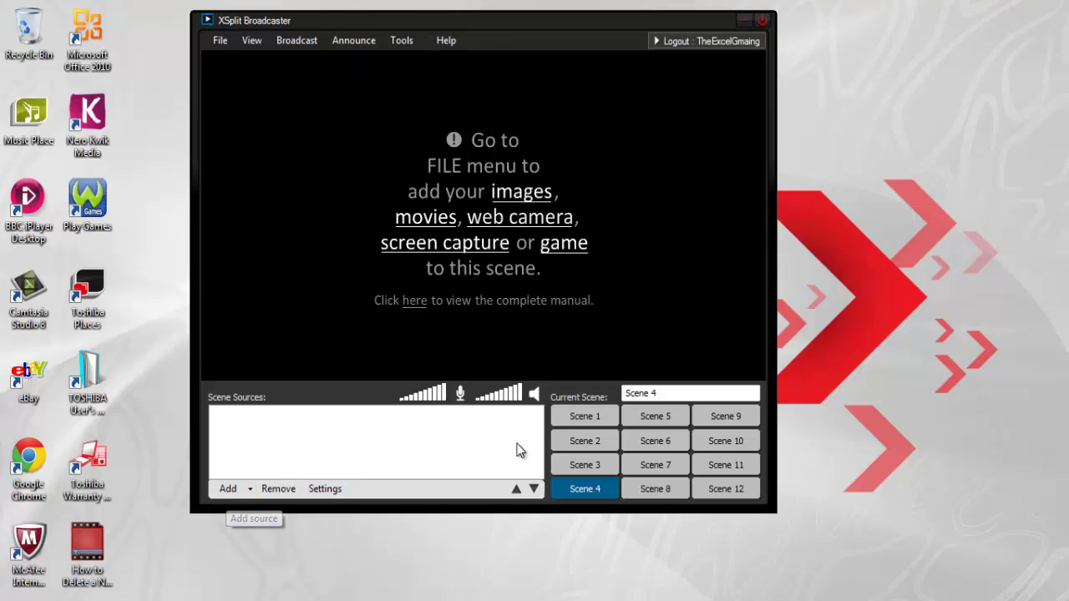
left_click(578, 417)
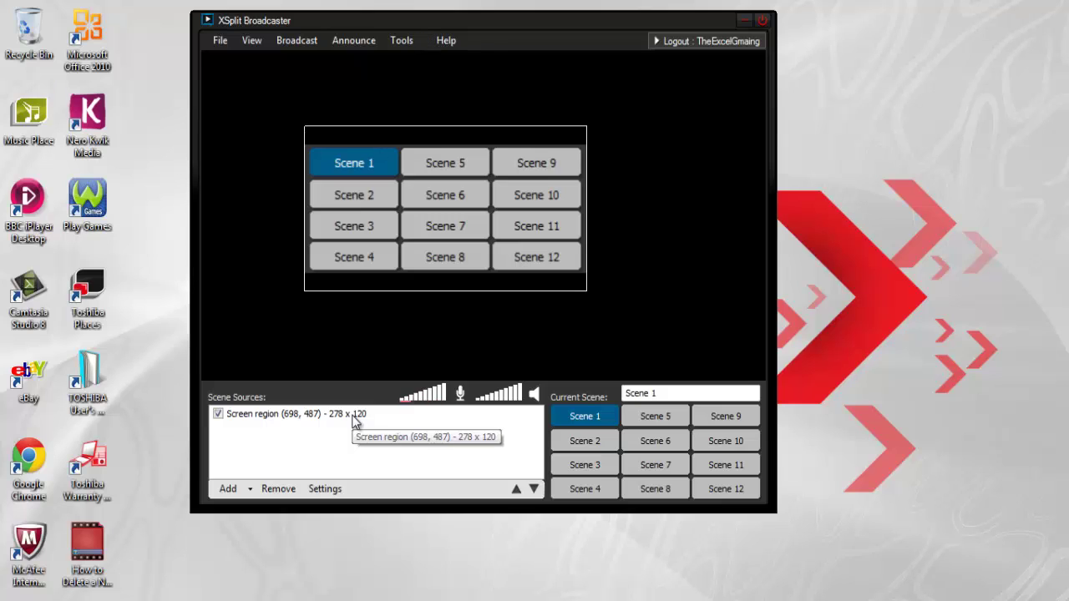
left_click(220, 40)
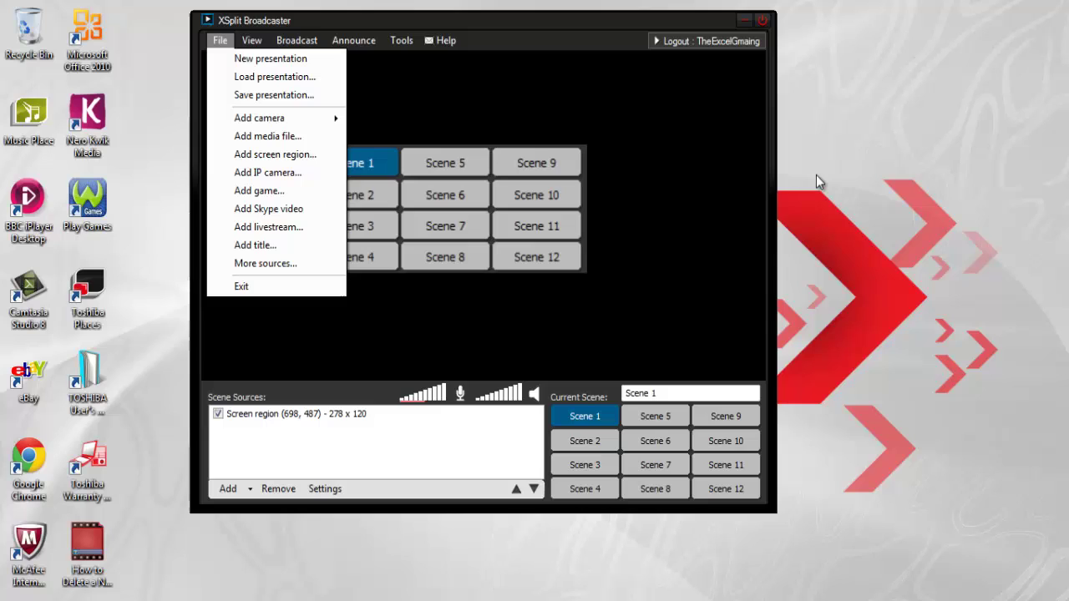
Capture a new 717 x 395 screen region and move the smaller capture to the preview's bottom-right.
left_click(287, 157)
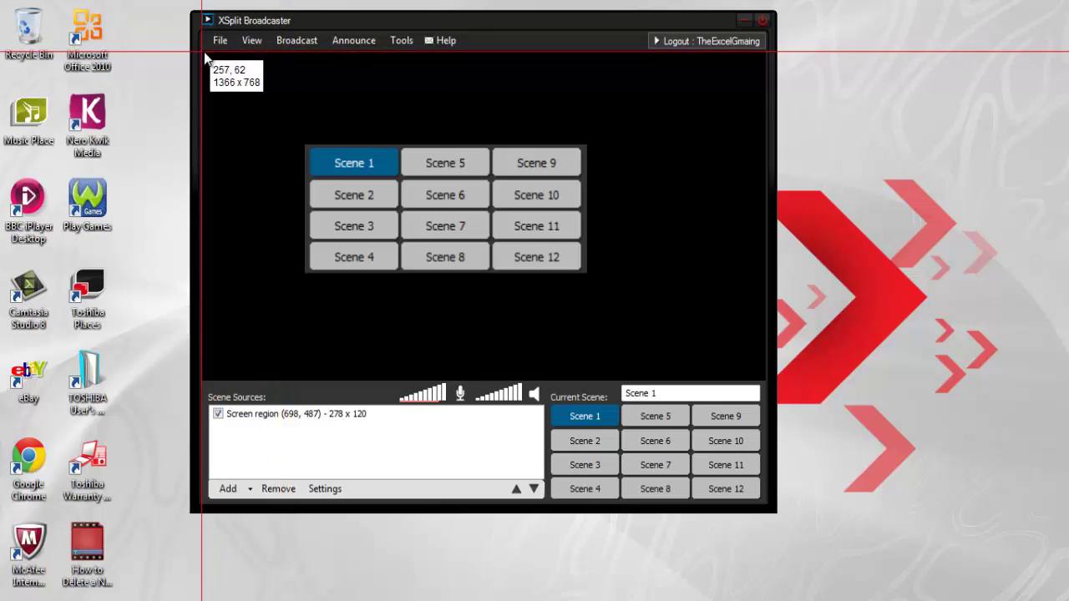
left_click_drag(201, 48, 763, 376)
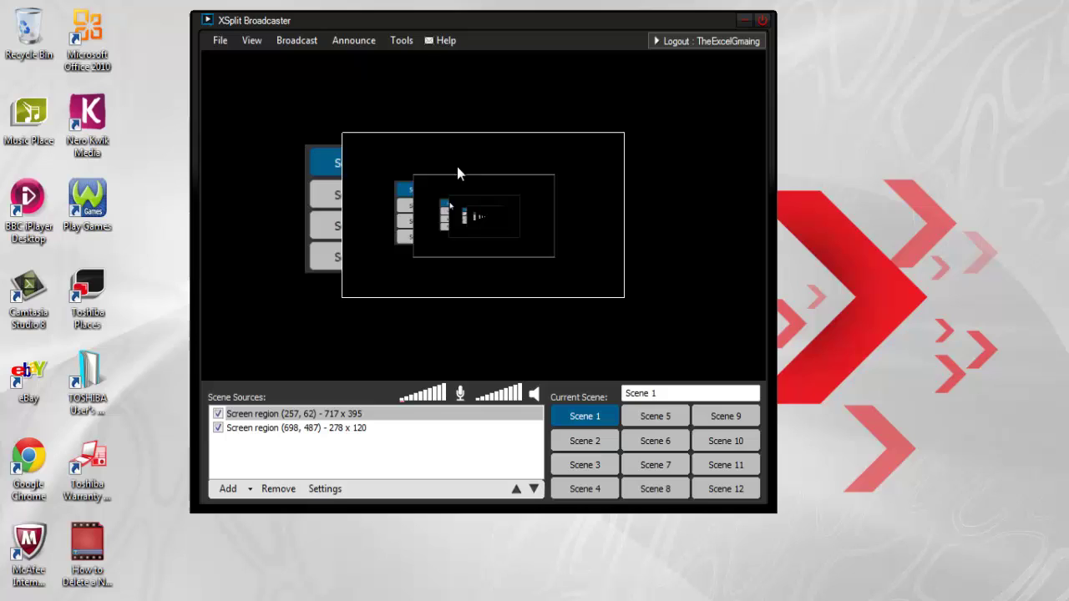
left_click_drag(566, 159, 610, 249)
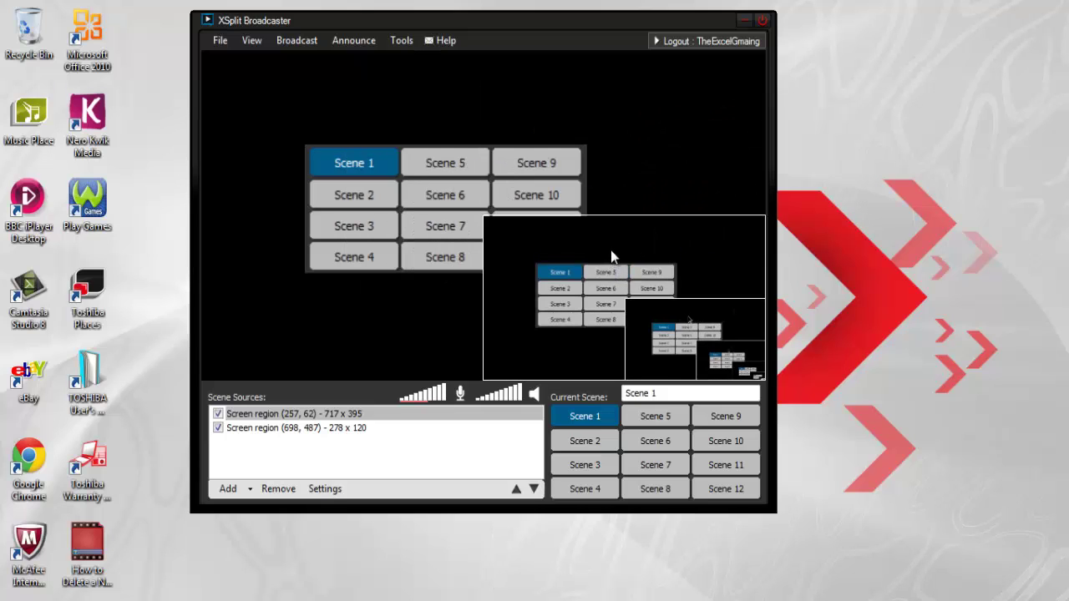
Select the large scene-buttons capture and review the View menu's frame rate settings.
left_click(387, 214)
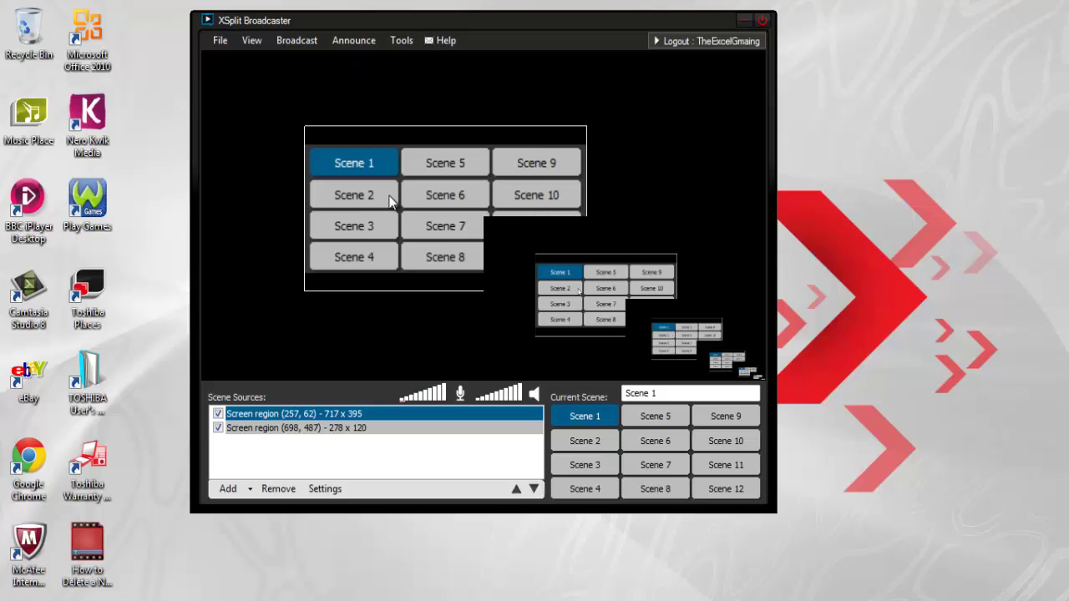
left_click(253, 46)
mouse_move(303, 80)
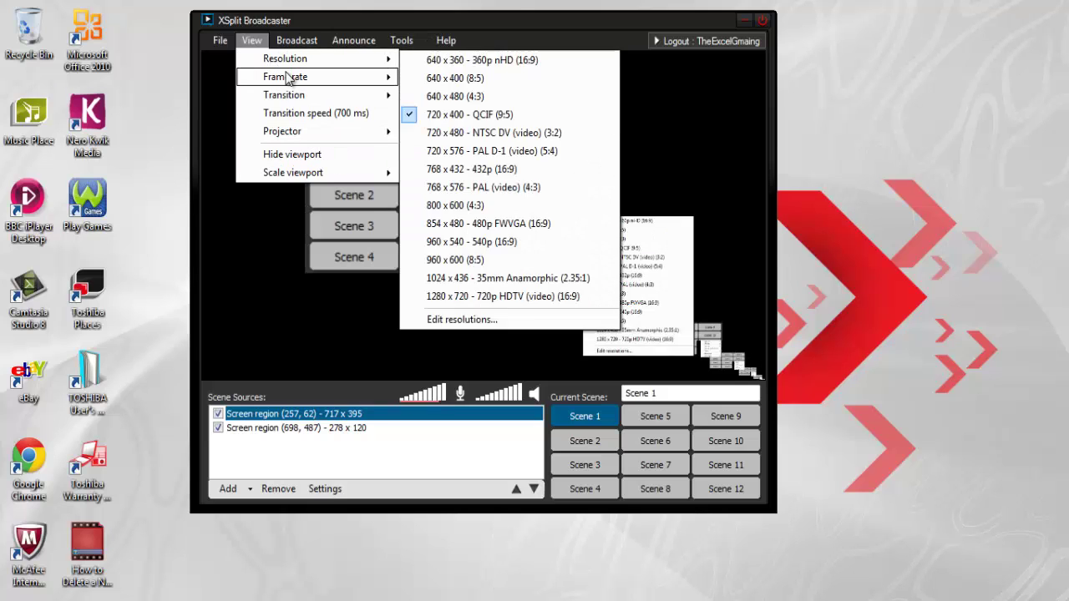
Check the XSplit Recordings folder via Tools > My Recordings, close it, and open the File menu.
left_click(251, 40)
left_click(296, 41)
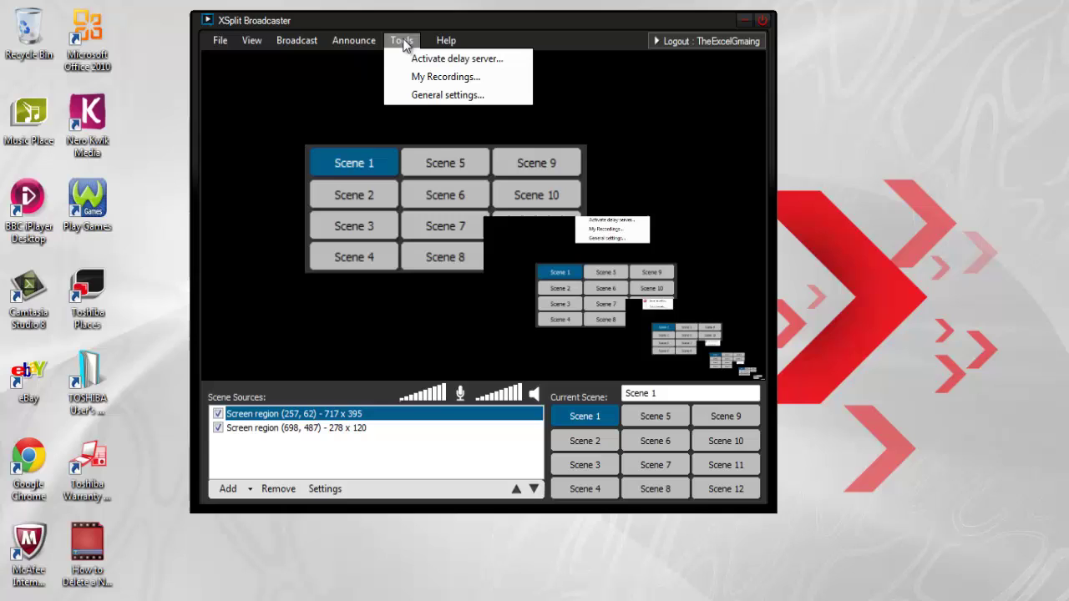
left_click(425, 76)
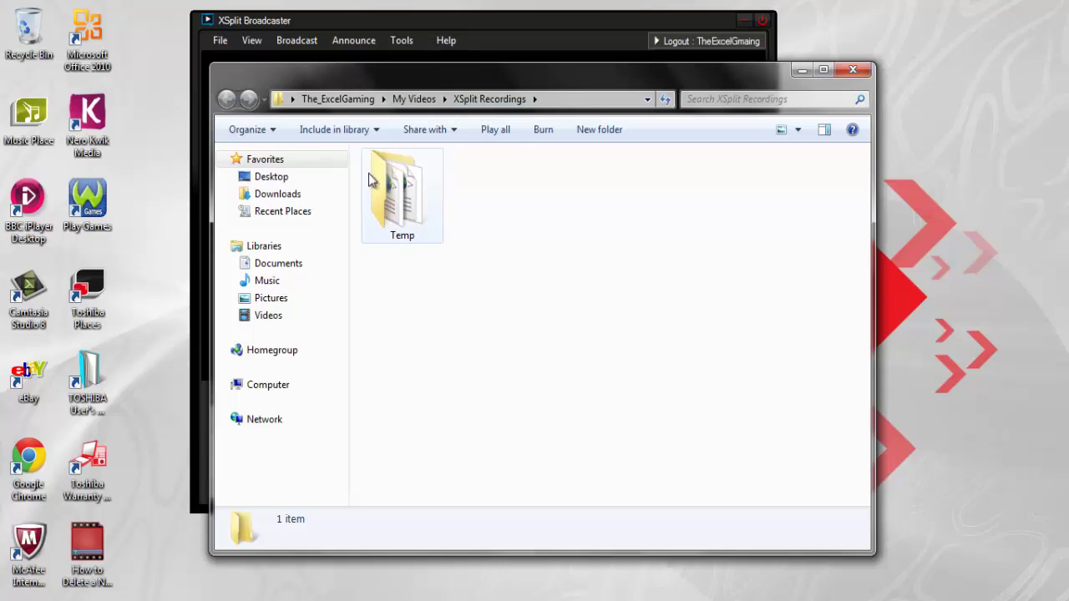
left_click(852, 69)
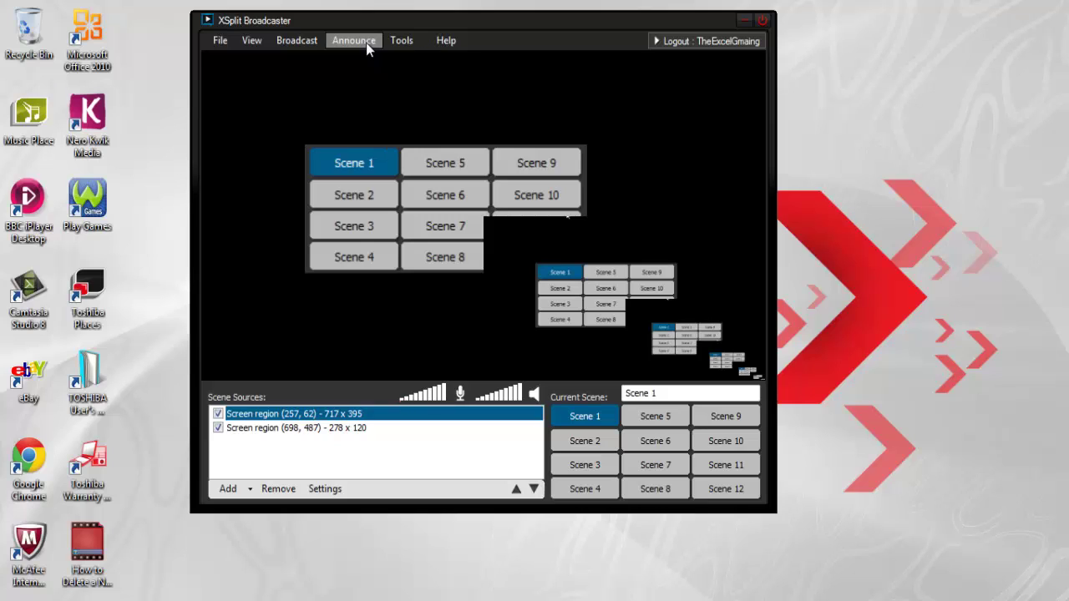
left_click(227, 42)
mouse_move(247, 44)
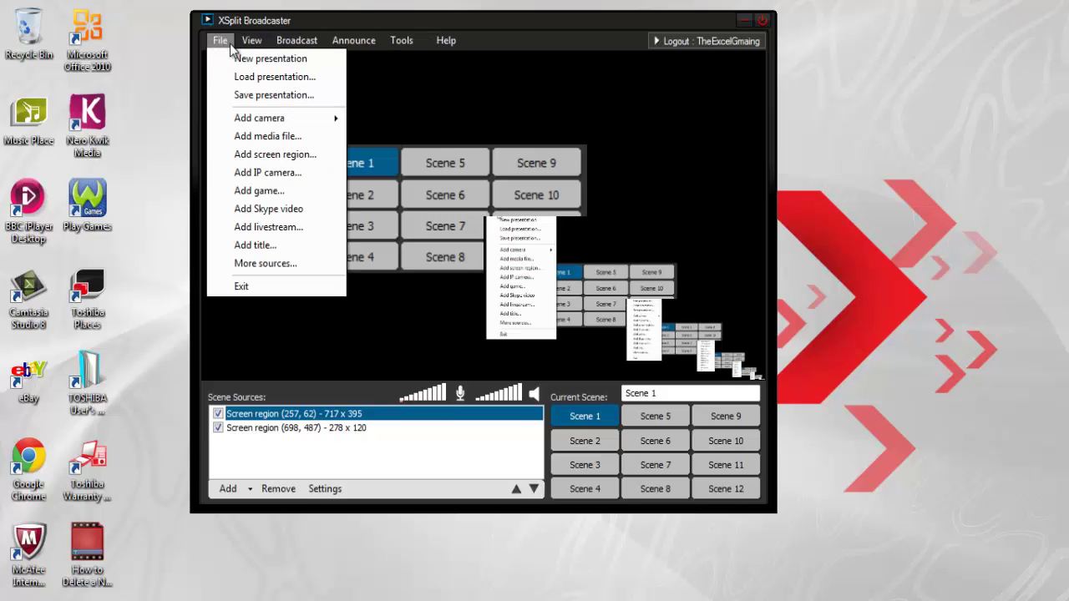
Save the presentation to the Desktop as TEST.
left_click(258, 98)
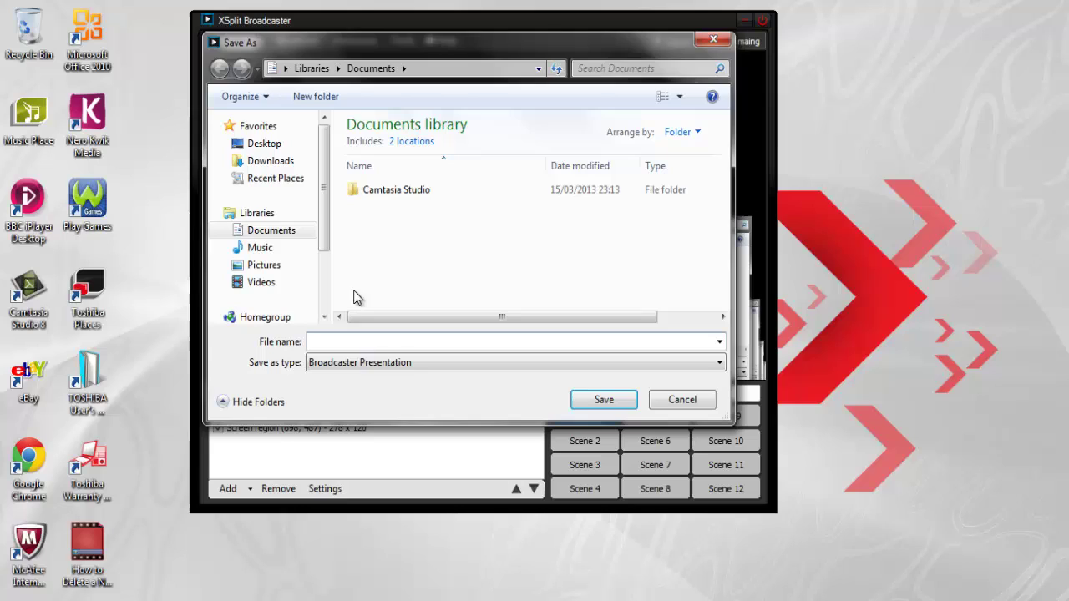
left_click(273, 143)
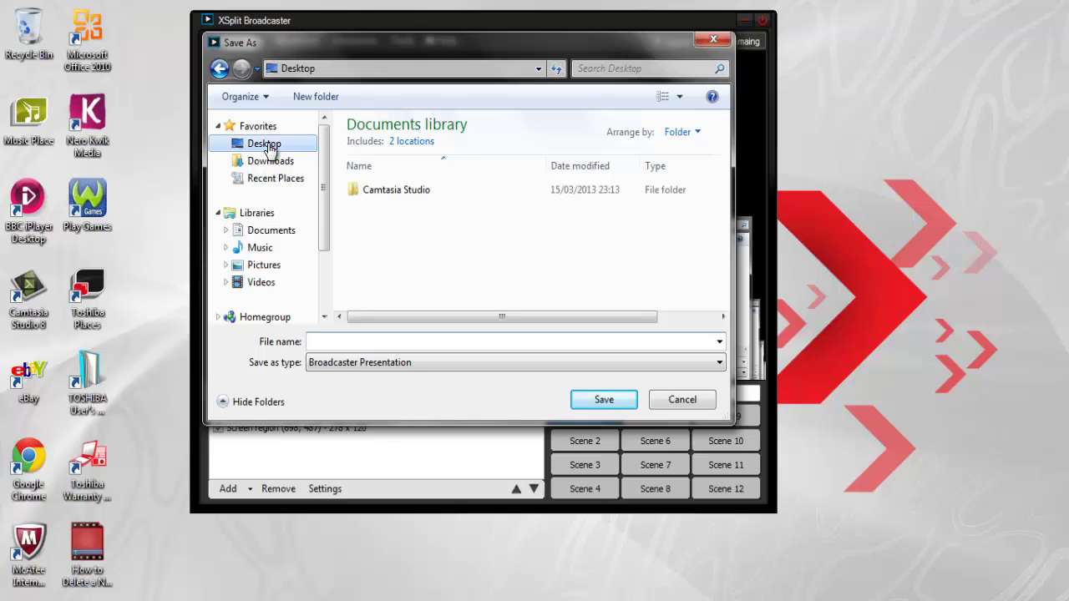
left_click(466, 342)
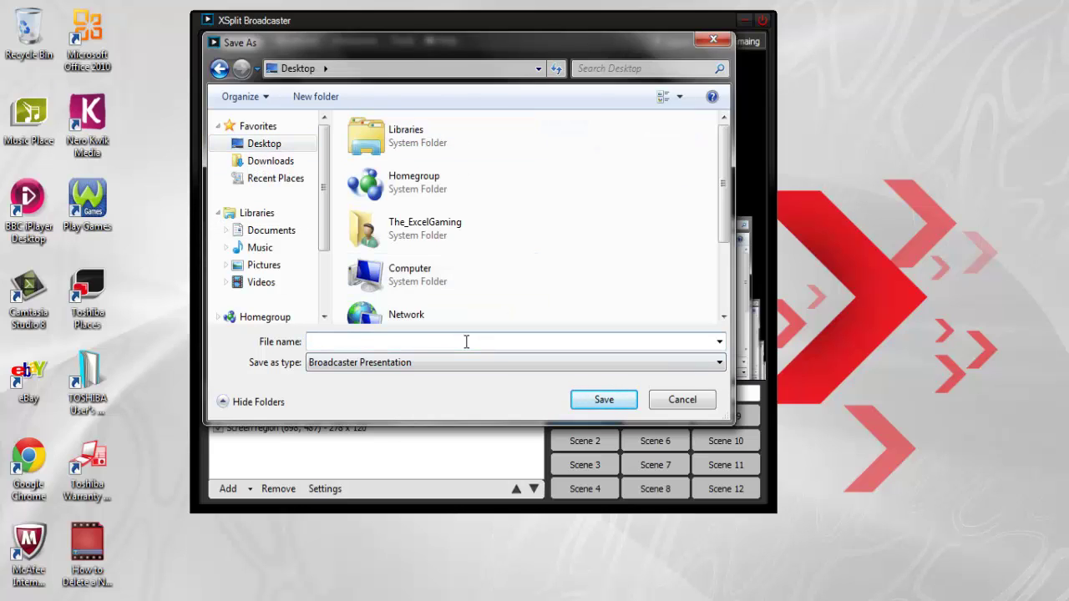
type("TEST")
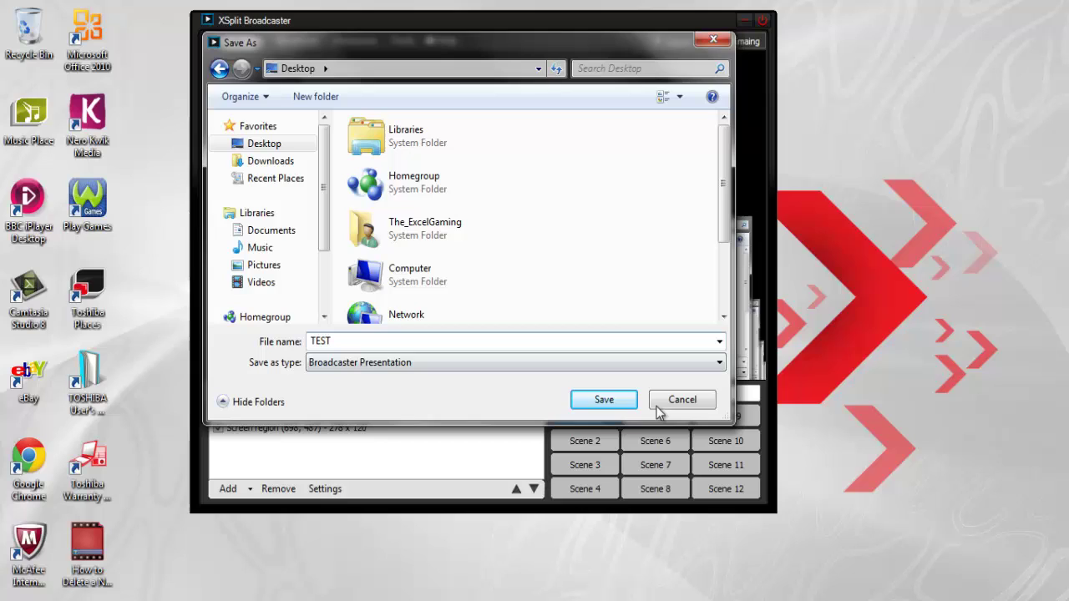
left_click(608, 402)
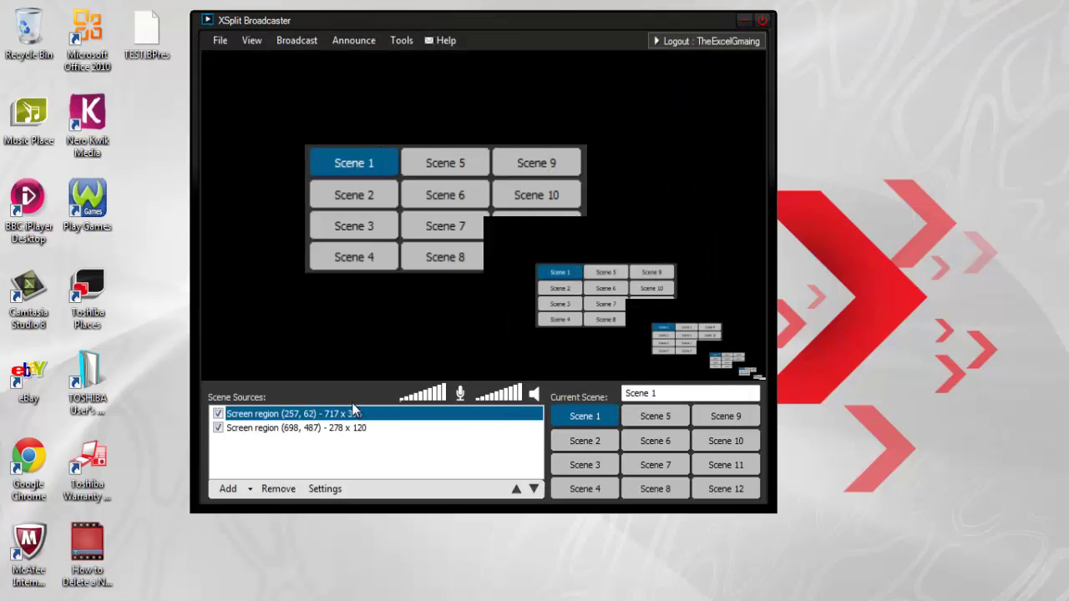
Move the TEST.BPres icon to the desktop's right side and deselect it.
left_click_drag(167, 40, 962, 125)
left_click_drag(846, 20, 1007, 222)
left_click(975, 255)
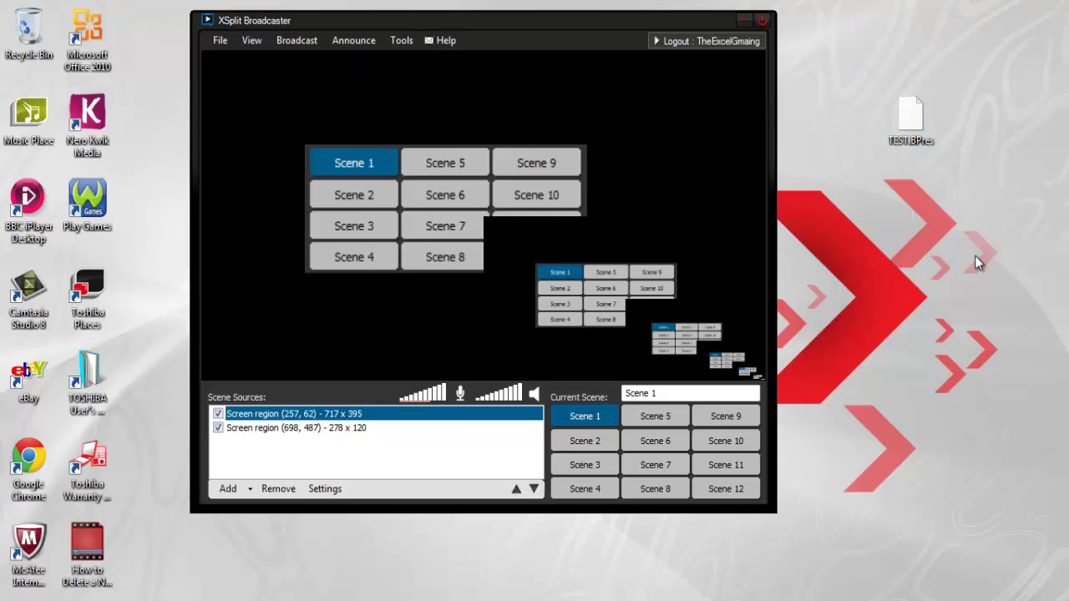
left_click(221, 42)
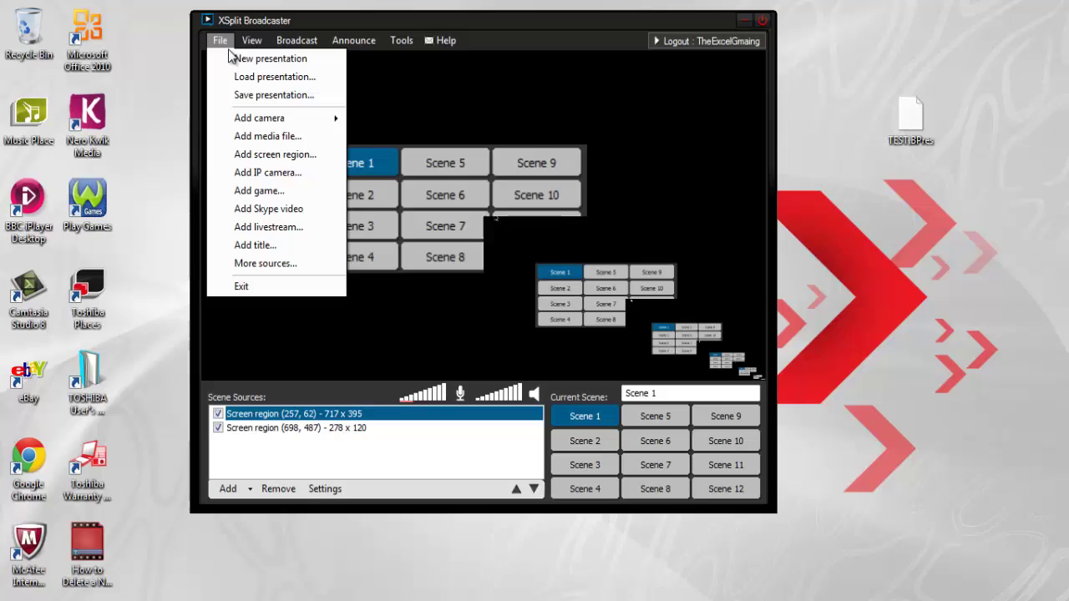
Start a new blank presentation and look at its empty scenes.
left_click(522, 251)
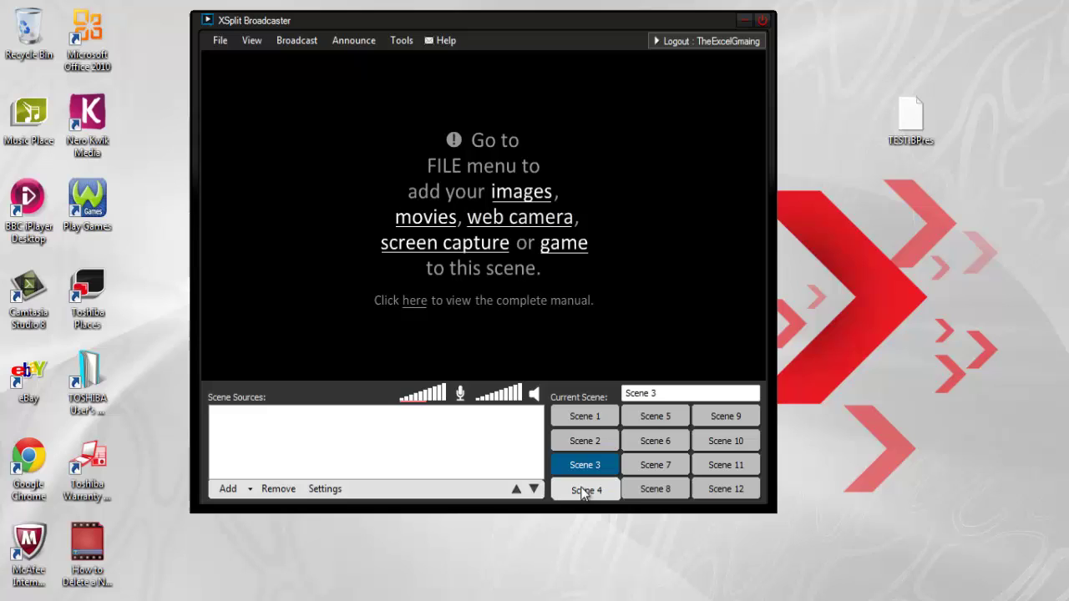
left_click(592, 441)
left_click(594, 419)
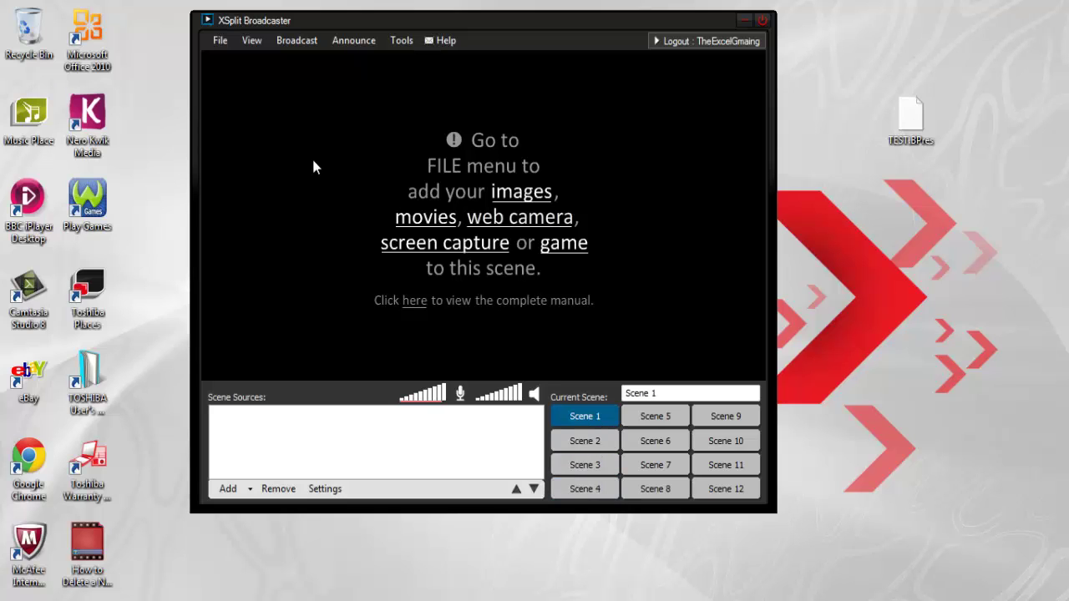
Load TEST.BPres from the Desktop and check Scenes 2, 3 and 1 are restored.
left_click(222, 42)
left_click(238, 74)
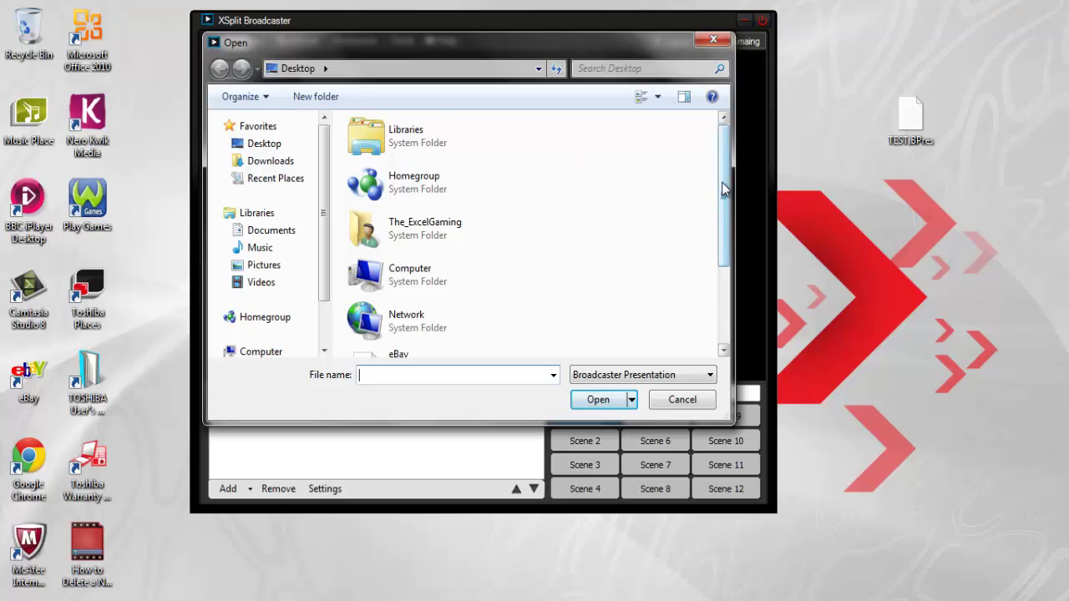
left_click_drag(724, 188, 724, 290)
left_click(437, 324)
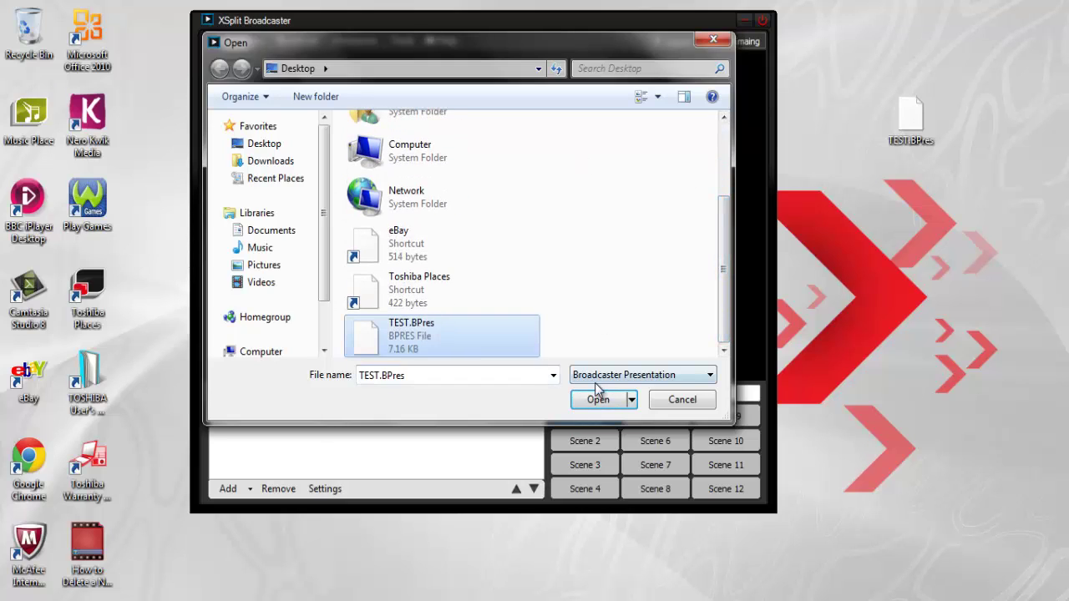
left_click(598, 398)
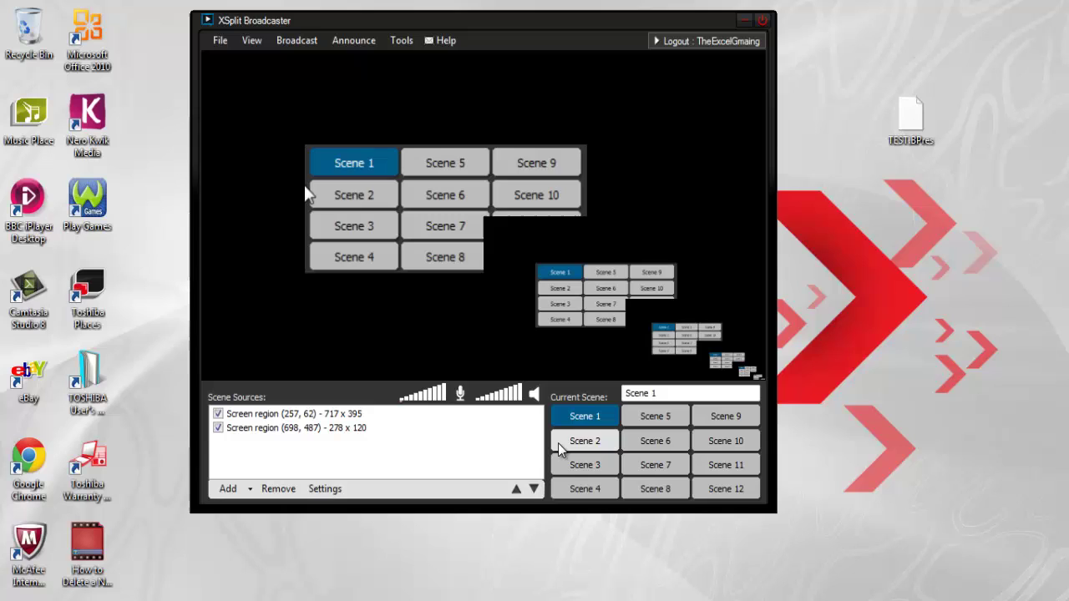
left_click(560, 448)
left_click(575, 467)
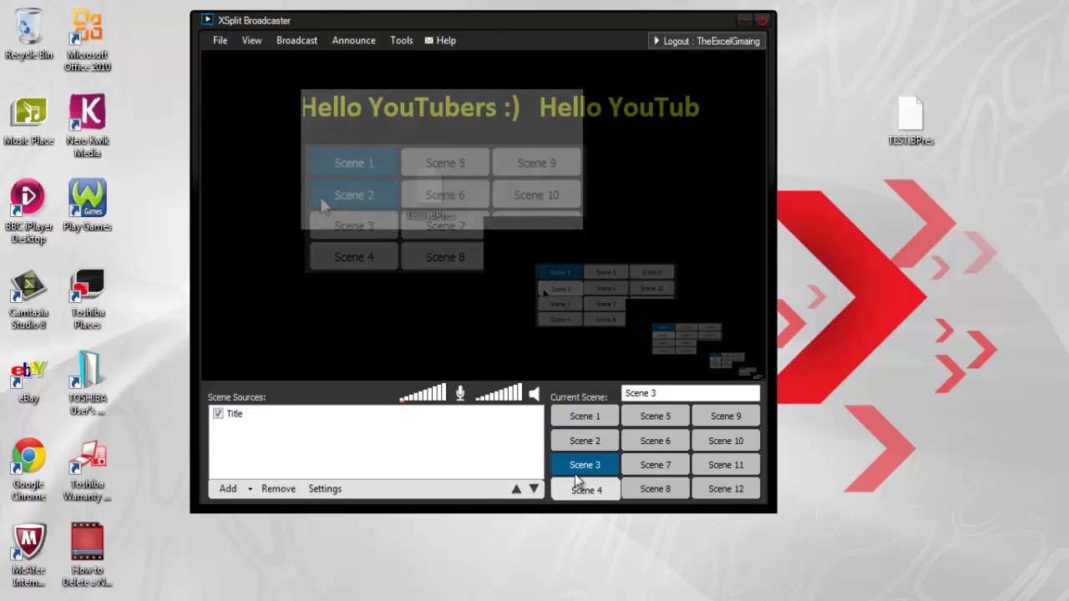
left_click(587, 420)
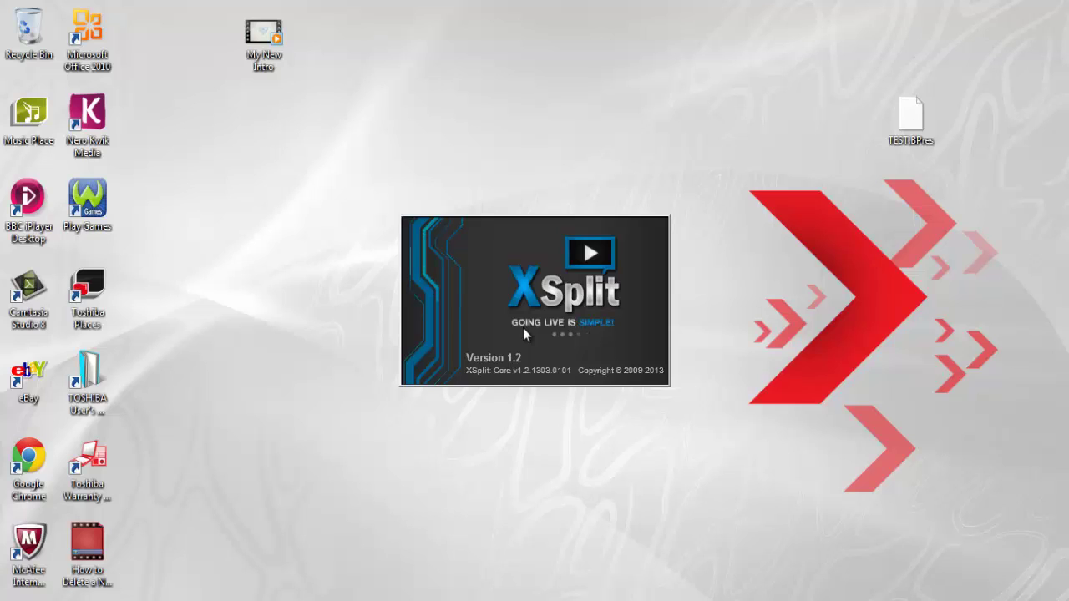
Log on to XSplit in the login window.
left_click(523, 351)
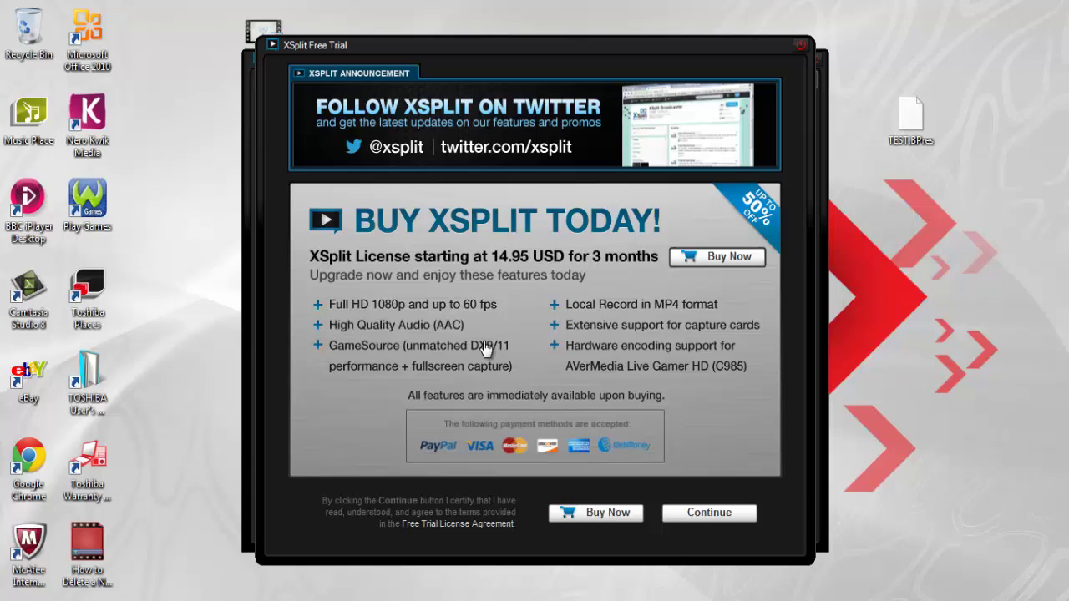
Continue with the free trial, select the smaller screen-region capture, and move the window upward.
left_click(709, 513)
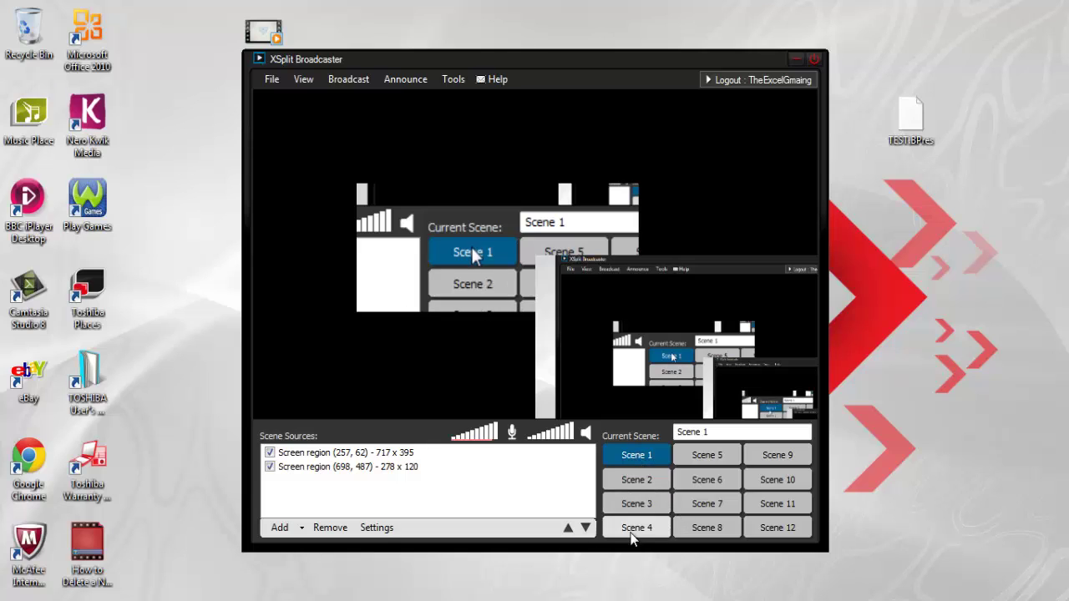
left_click(404, 282)
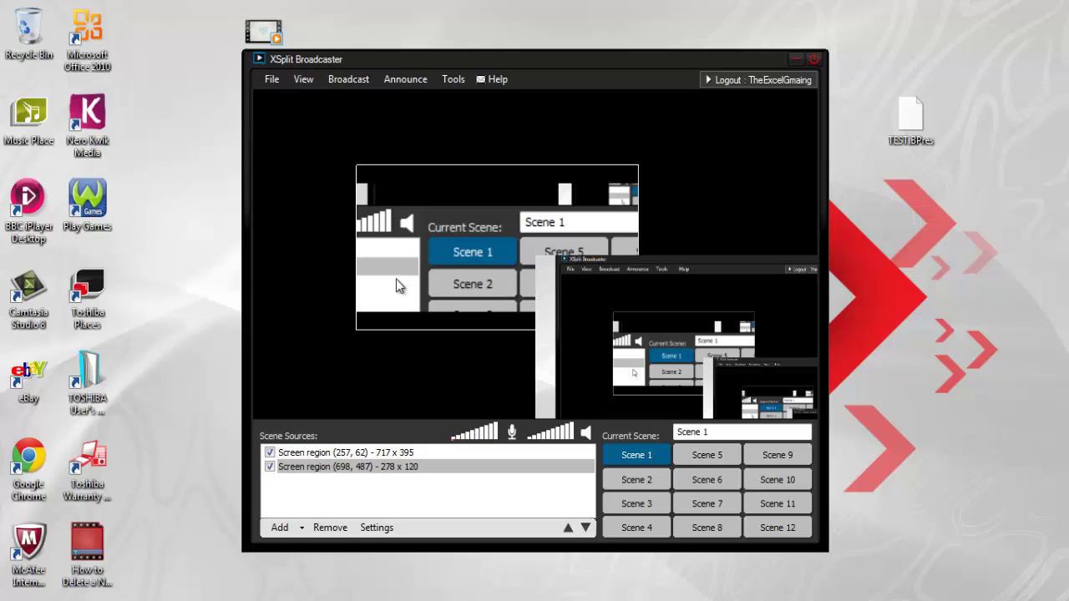
left_click_drag(420, 58, 410, 19)
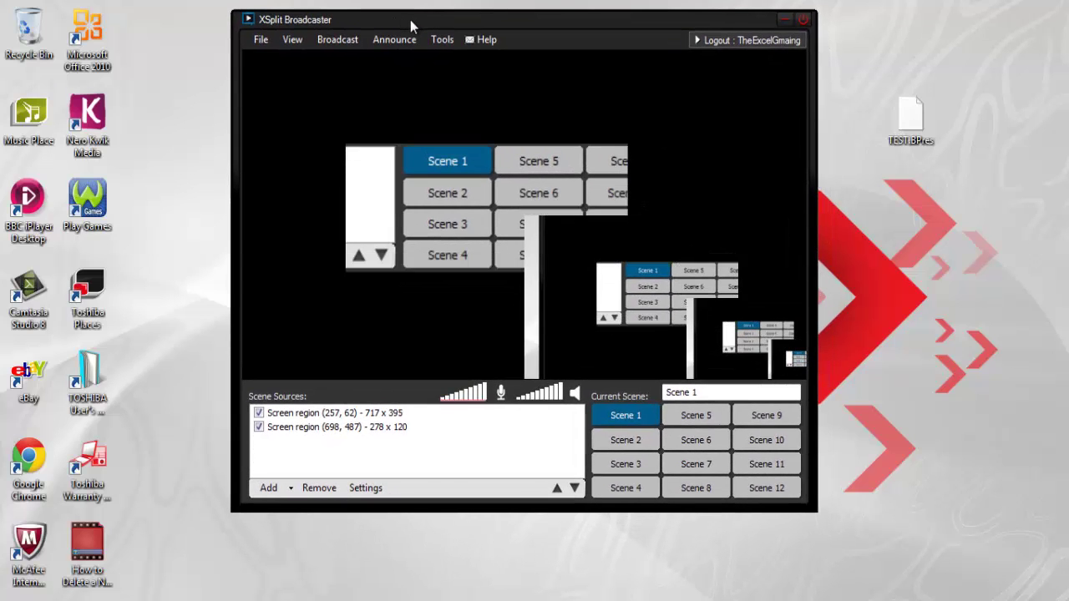